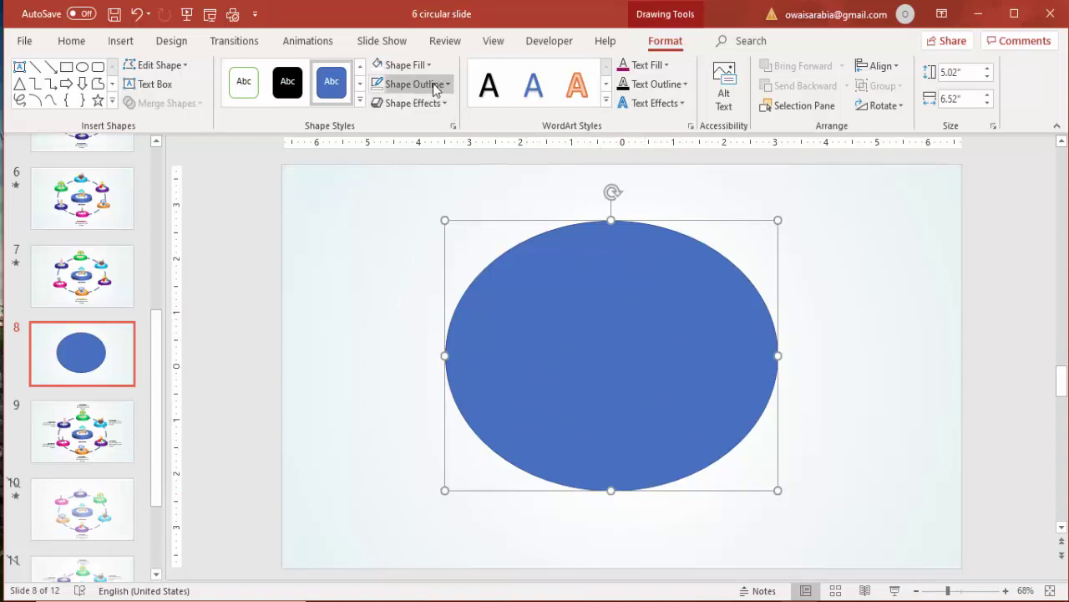
Step: Give the oval No Fill and a dashed outline coloured White, Background 1, Darker 50%
click(406, 65)
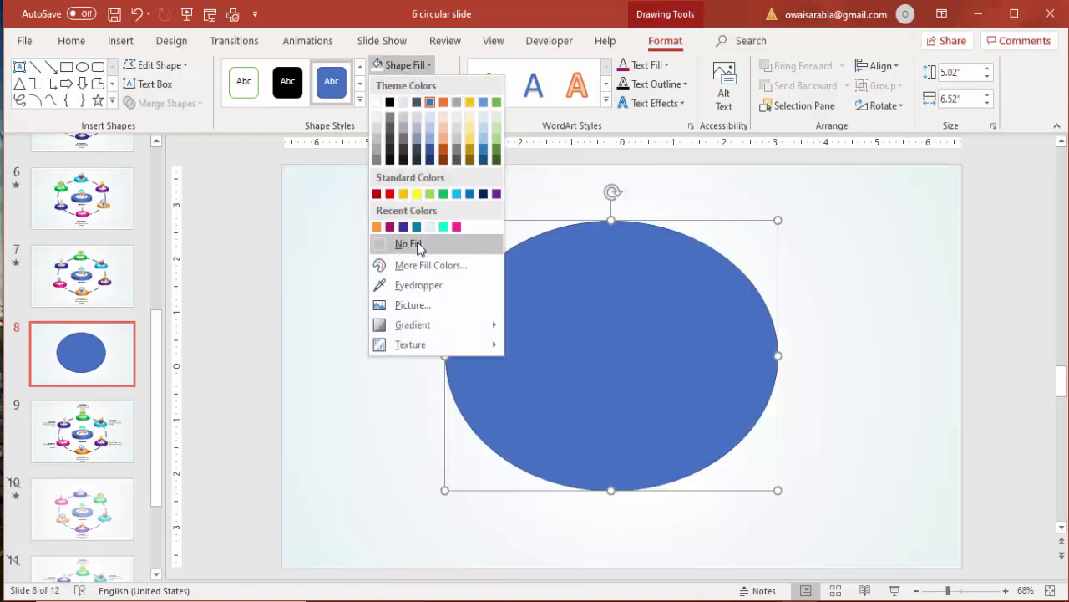
click(417, 243)
click(440, 85)
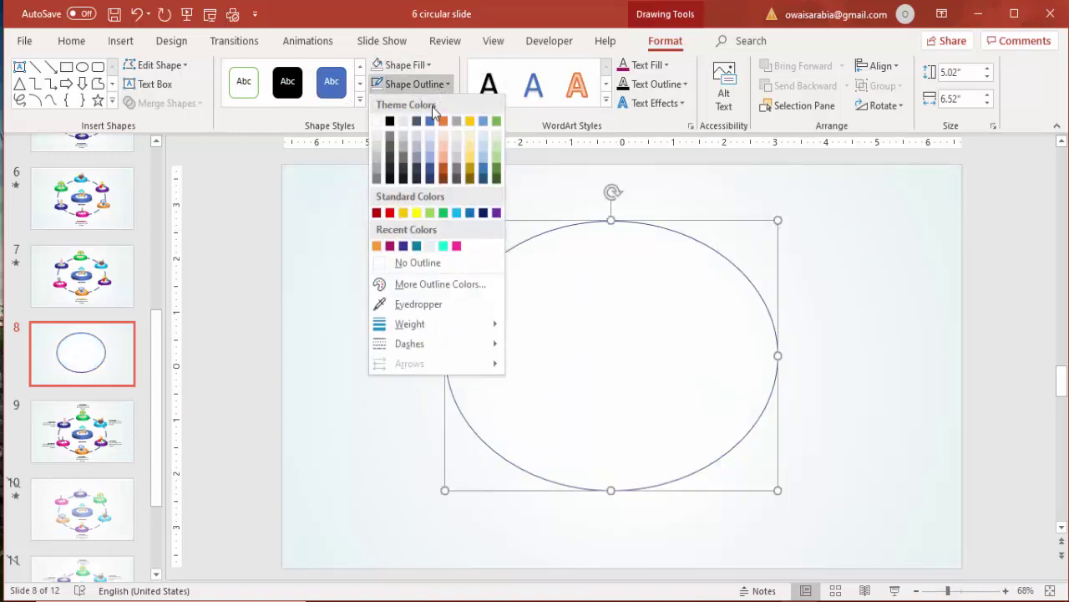
mouse_move(423, 343)
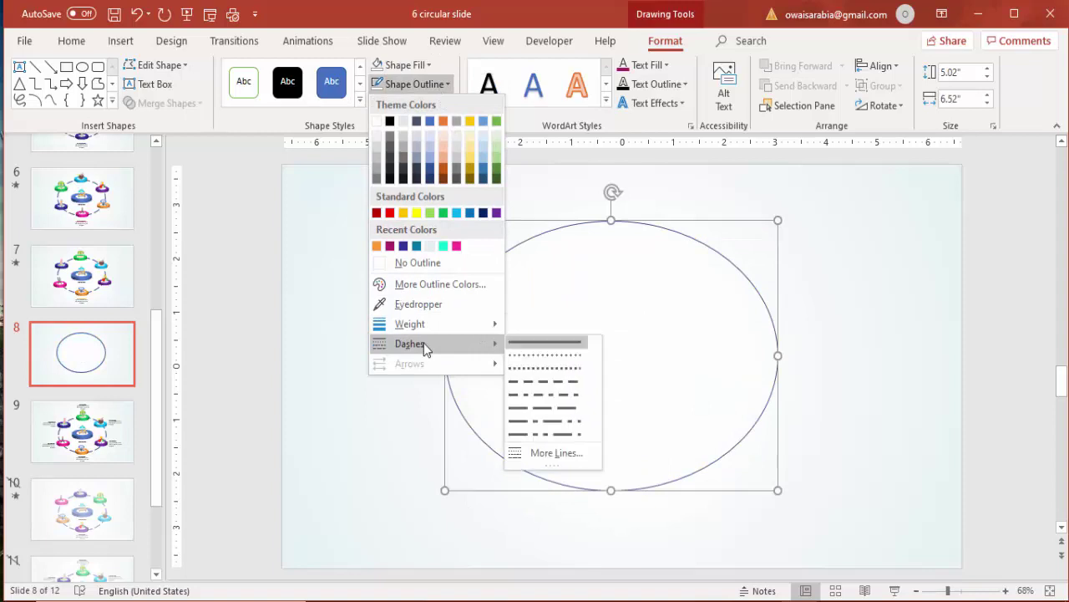
click(555, 383)
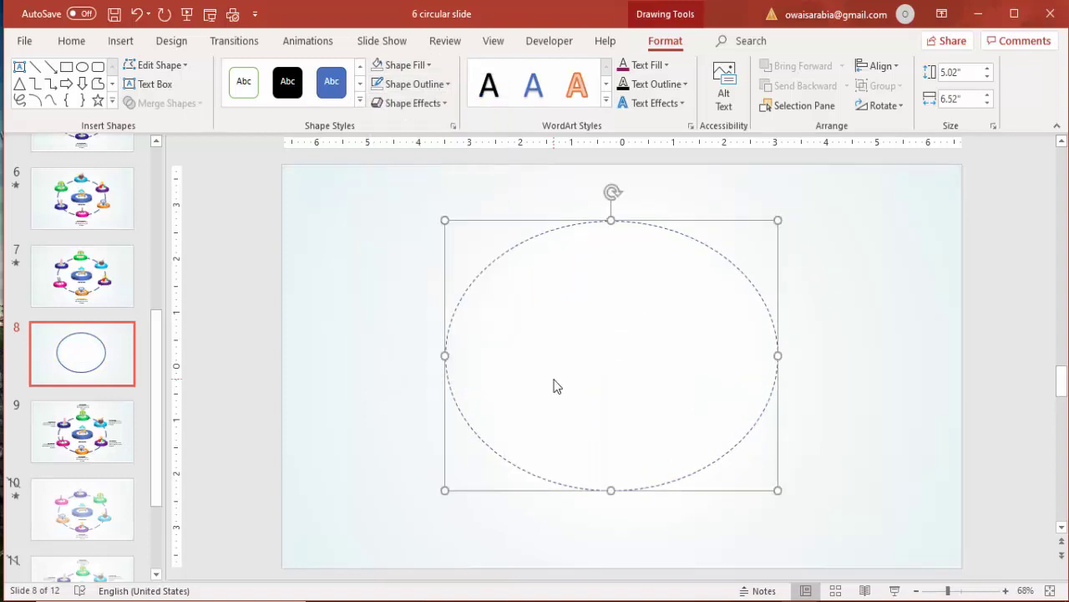
click(436, 87)
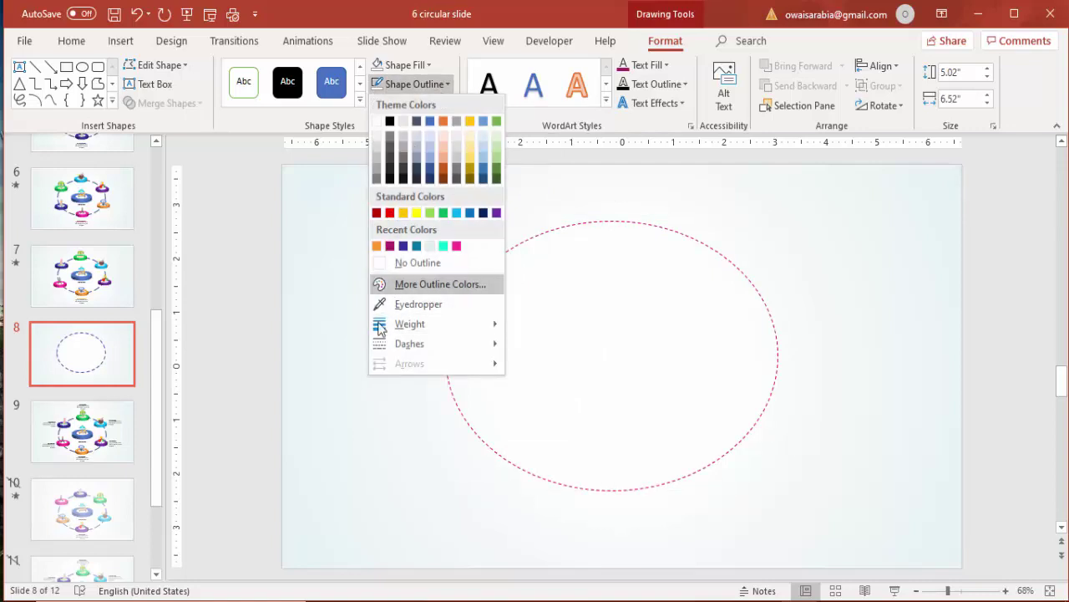
click(378, 185)
click(803, 299)
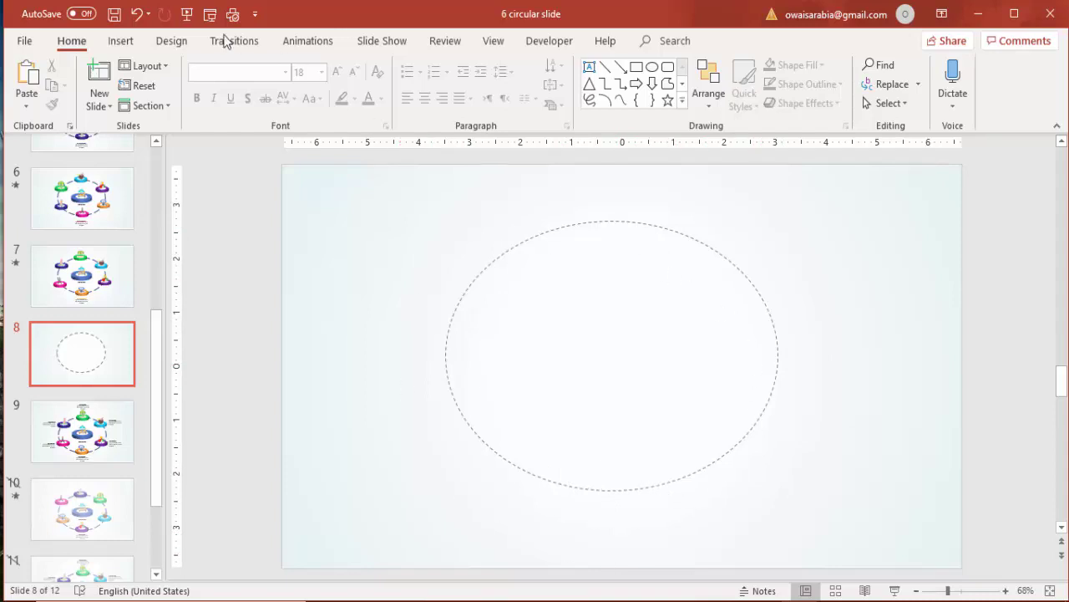
Step: Draw a small 1.69-inch blue circle at the slide's upper left
click(123, 44)
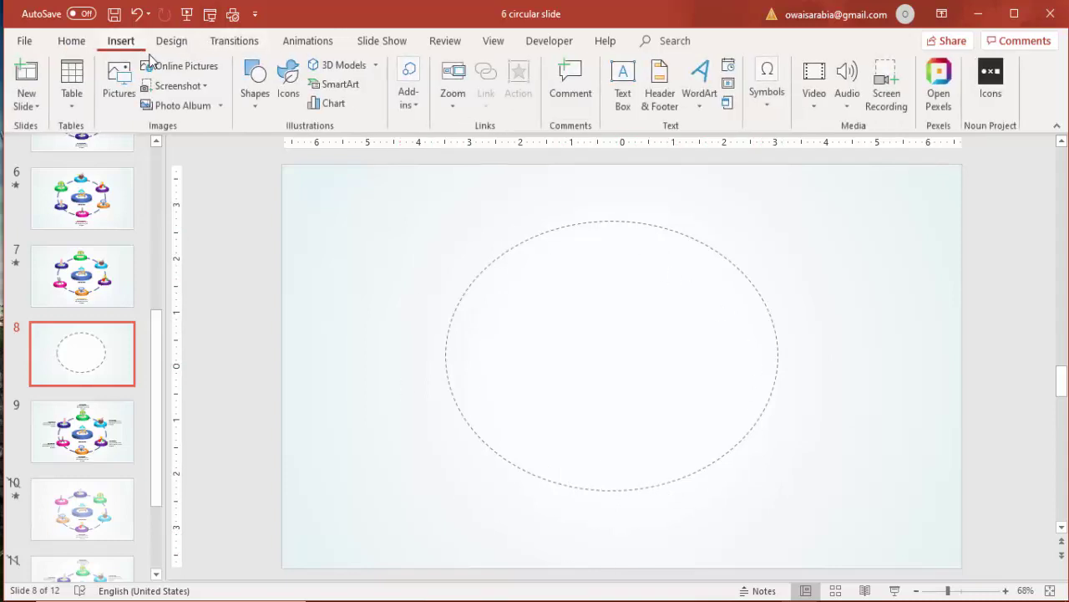
click(255, 98)
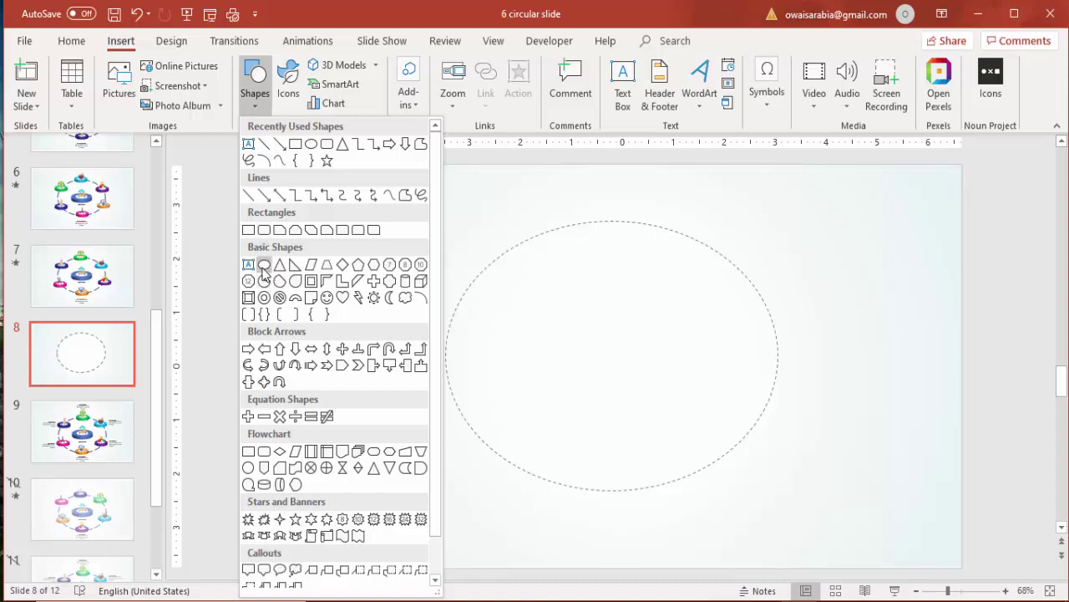
click(264, 266)
drag(343, 223, 406, 285)
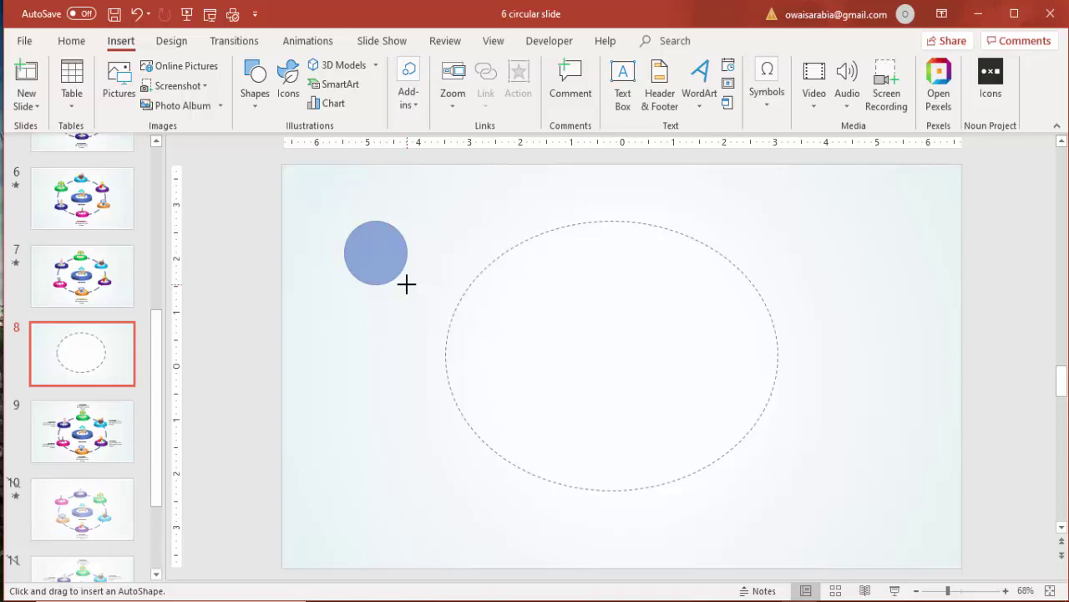
drag(406, 285, 430, 311)
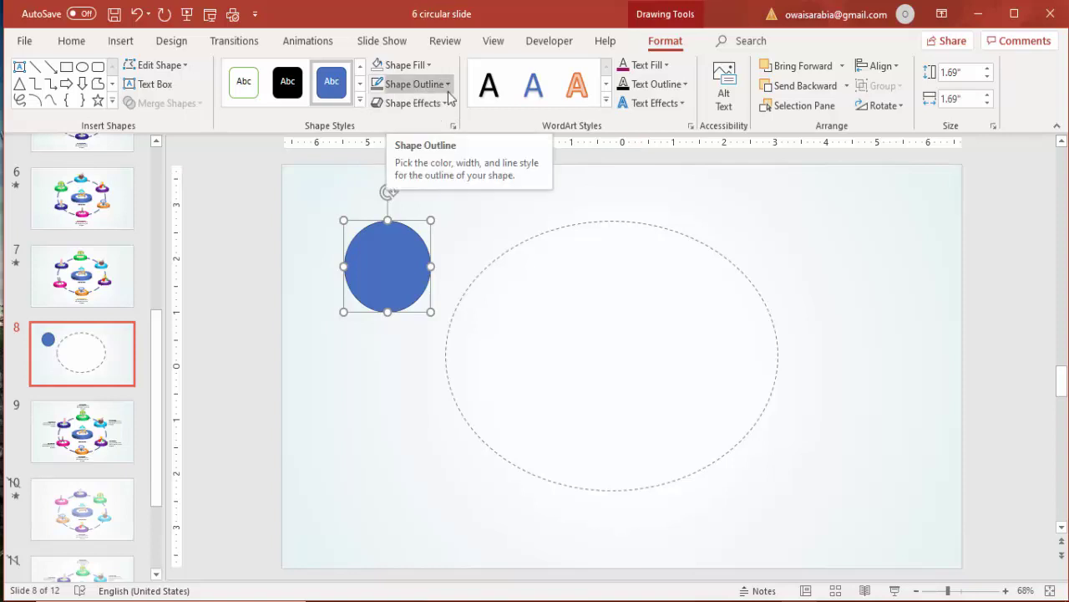
Step: Set the new circle's outline to No Outline
click(415, 85)
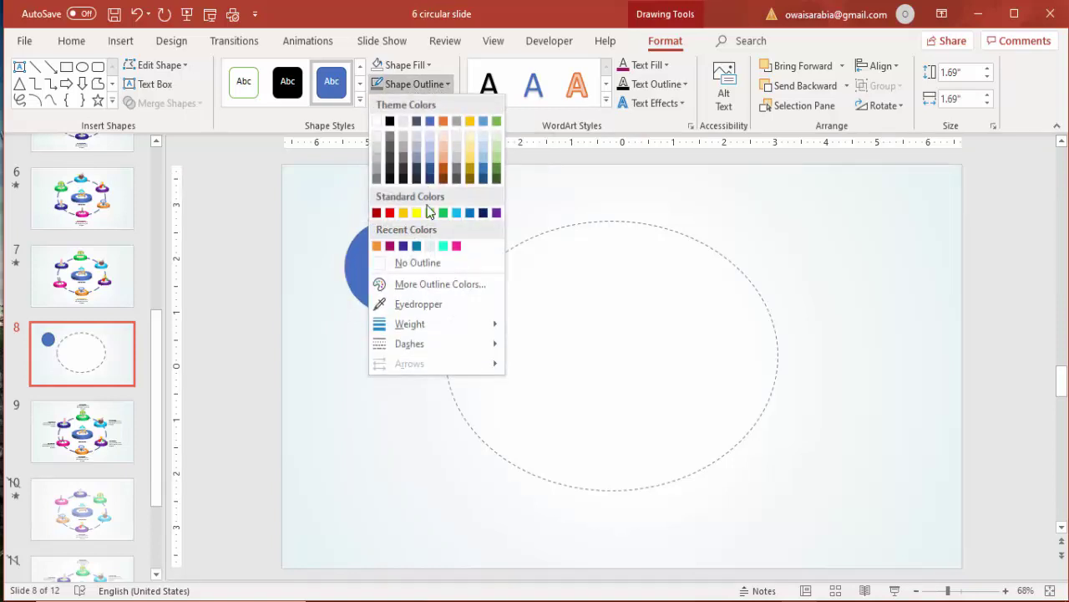
click(431, 262)
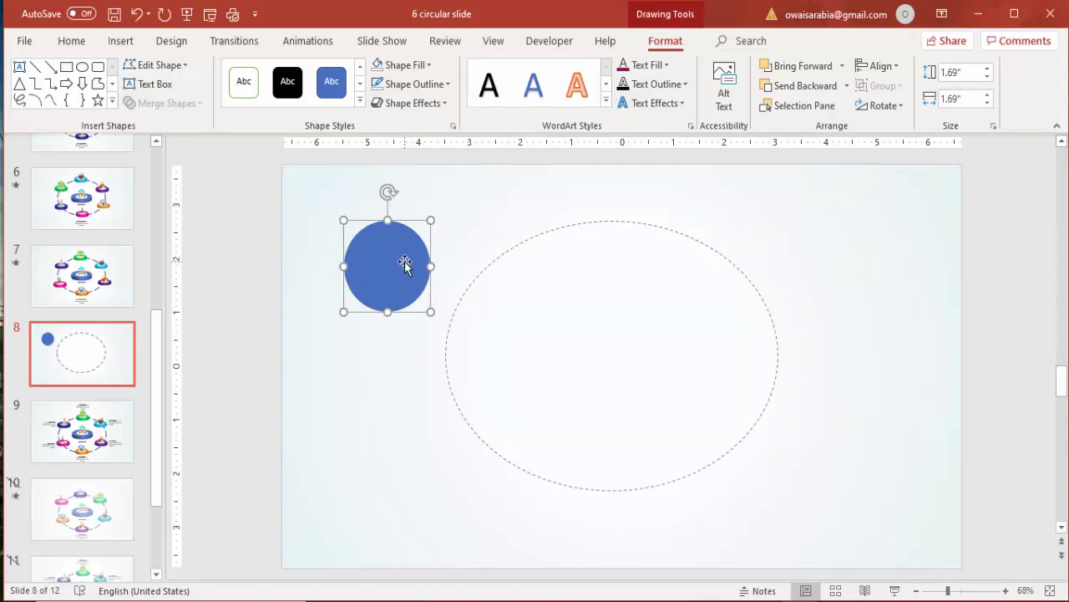
right_click(405, 264)
Step: Apply the Off Axis 1: Top 3-D rotation preset to the blue circle in Format Shape
click(490, 568)
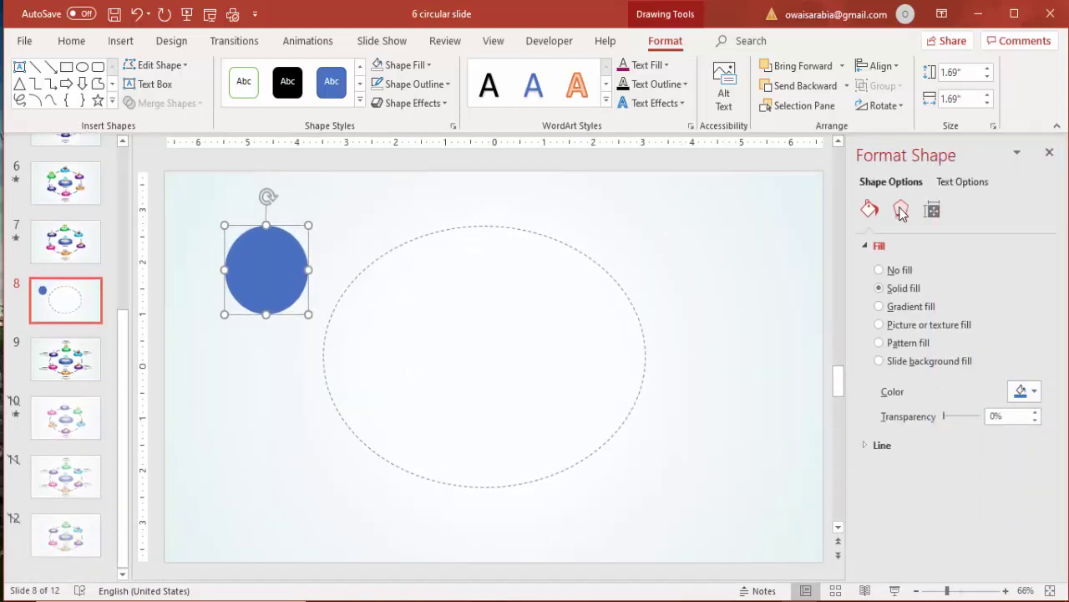
click(901, 209)
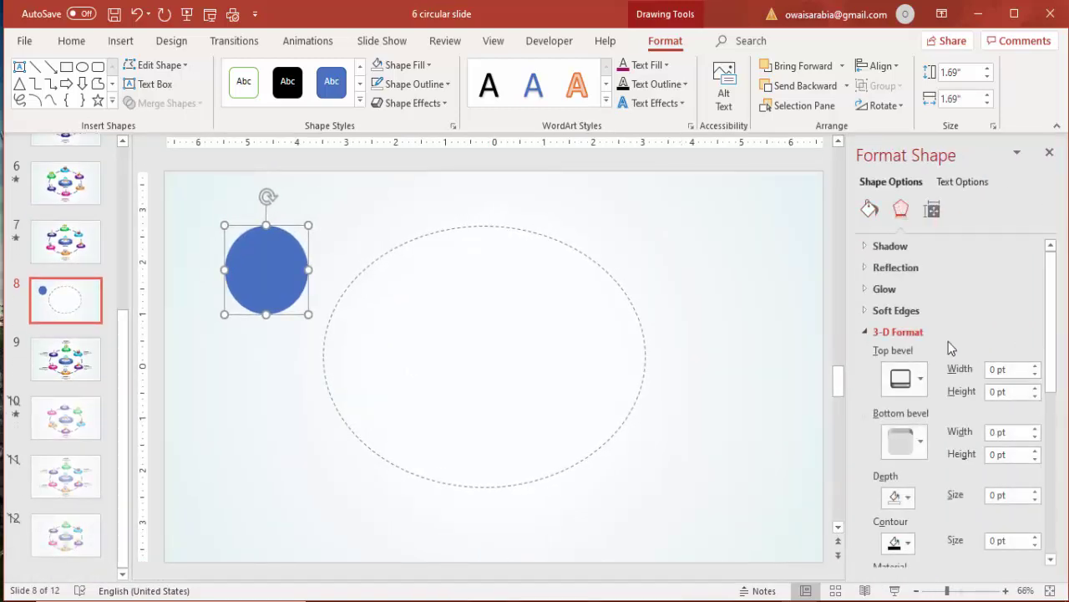
click(869, 332)
click(869, 355)
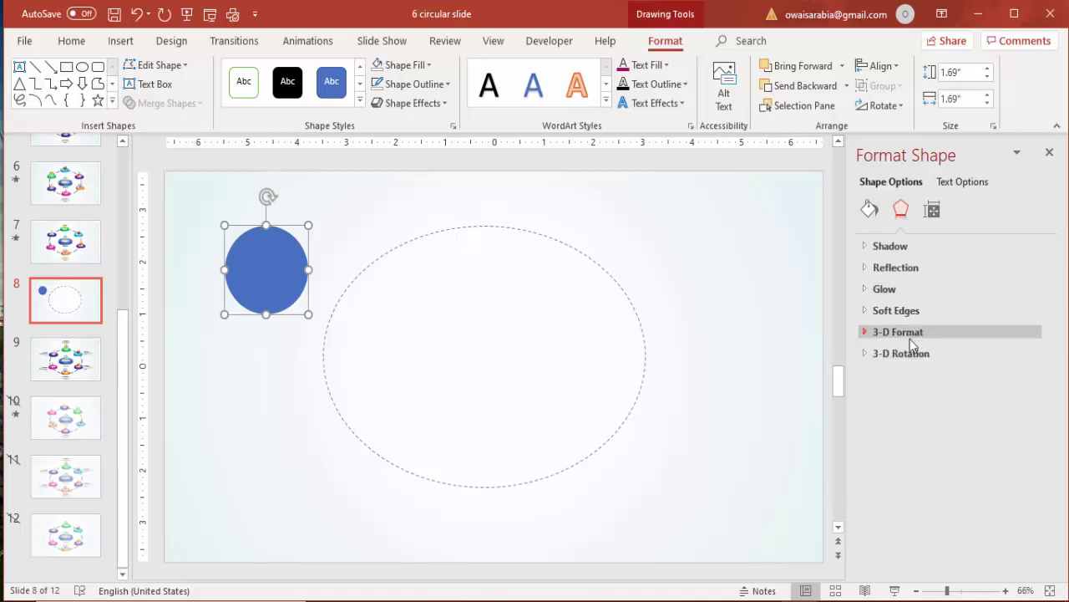
click(867, 355)
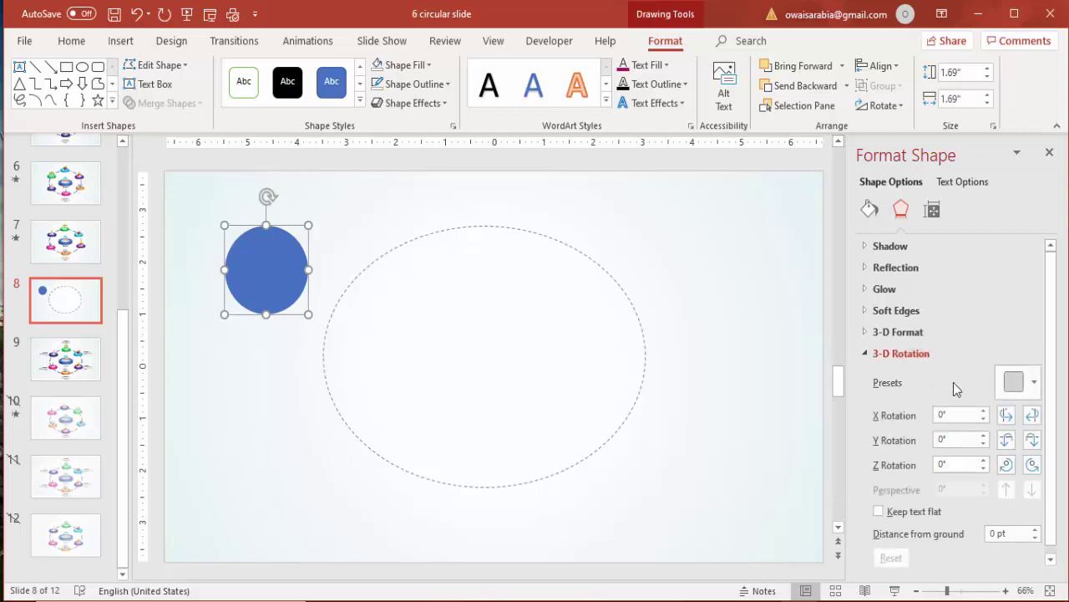
click(1031, 389)
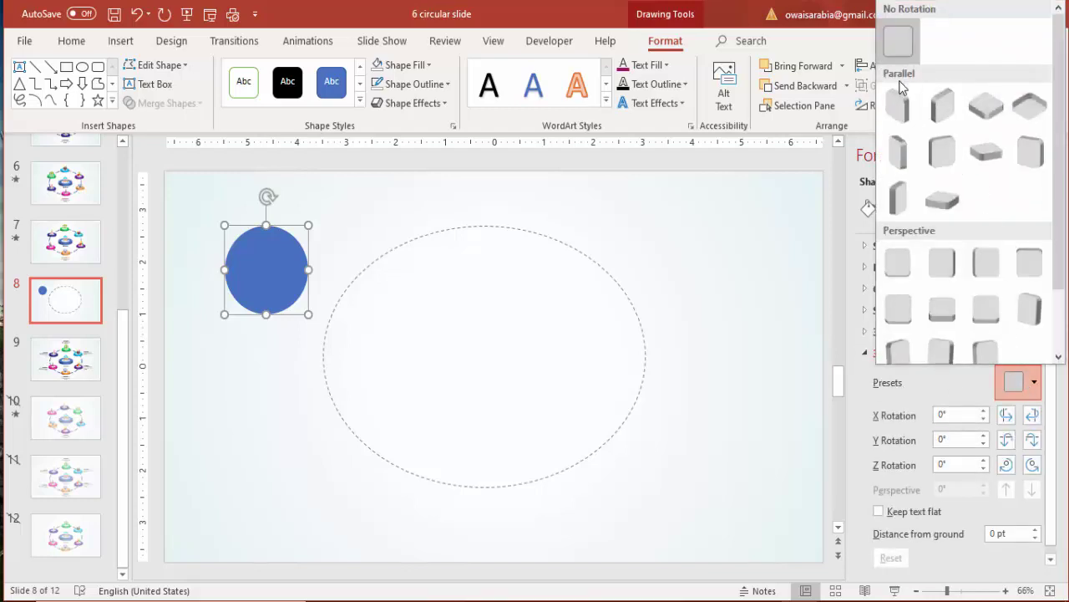
click(987, 153)
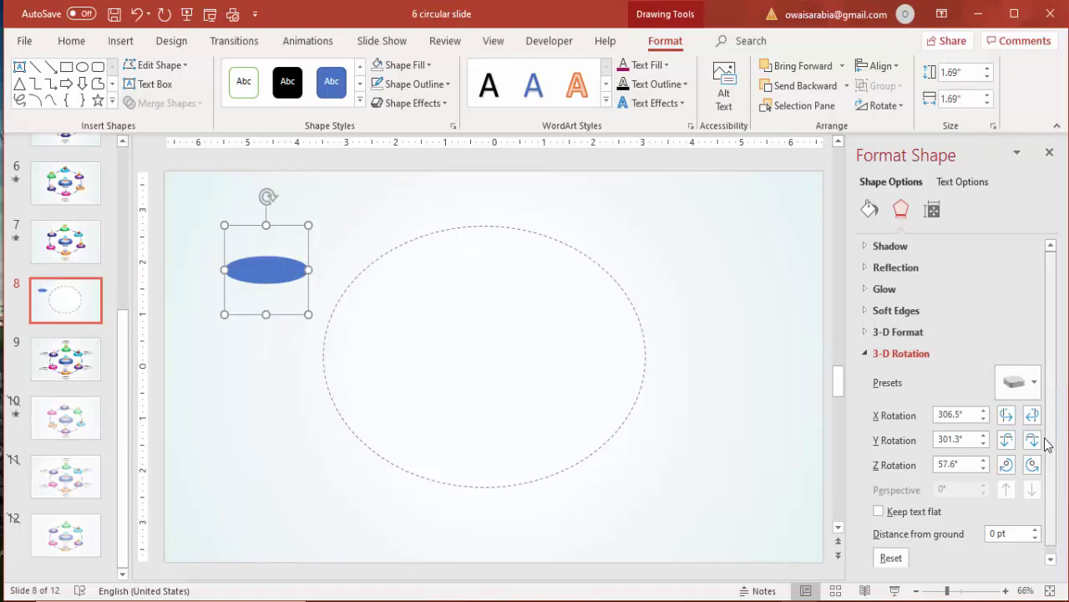
click(922, 333)
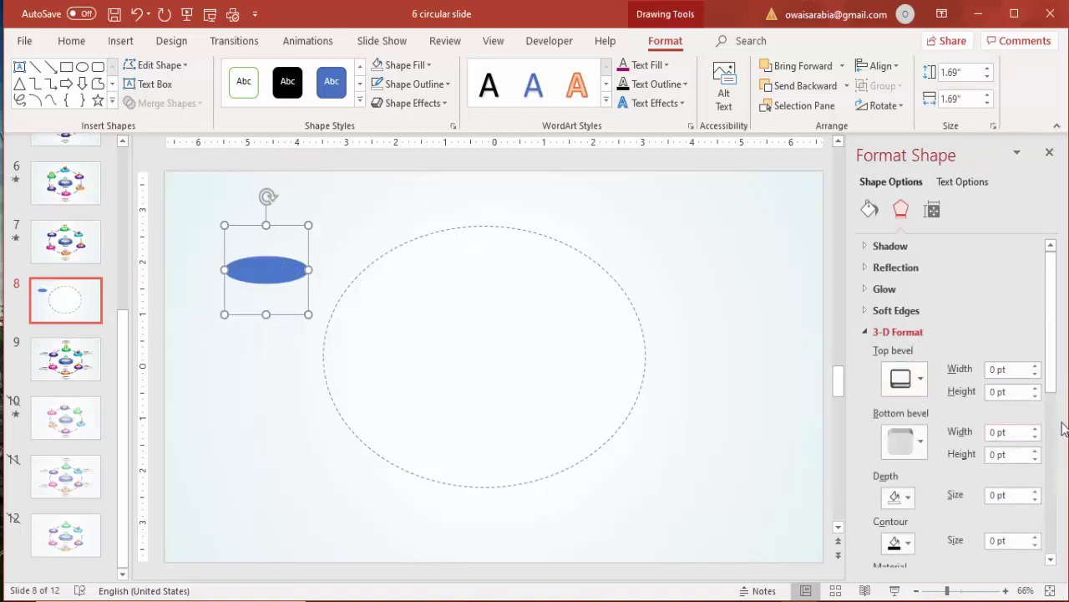
Step: Give the blue disc a 3-D depth of 17.5 pt
drag(1062, 345, 1057, 411)
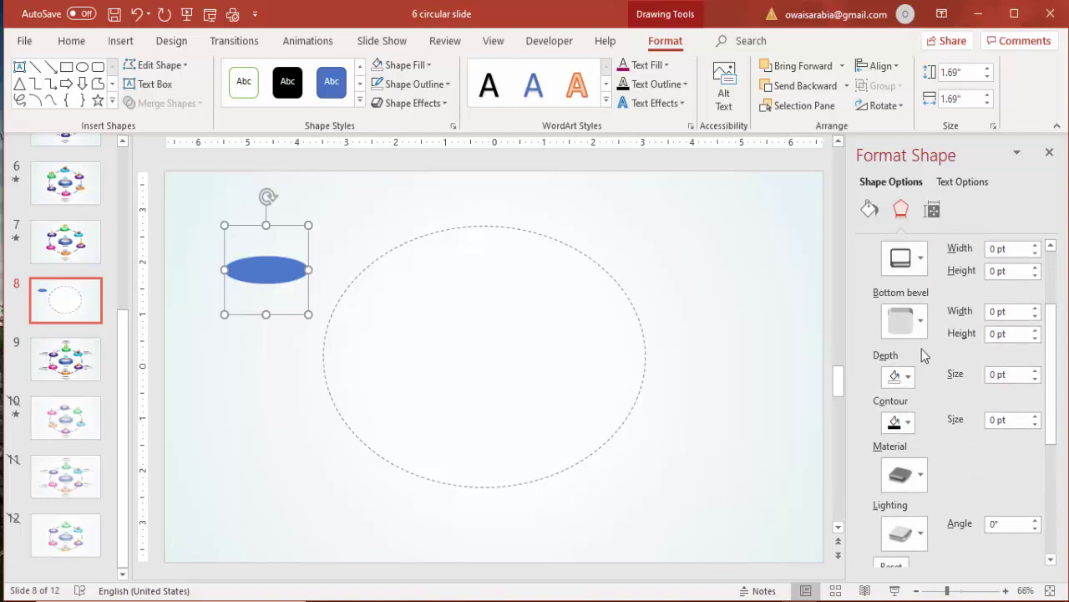
click(1036, 370)
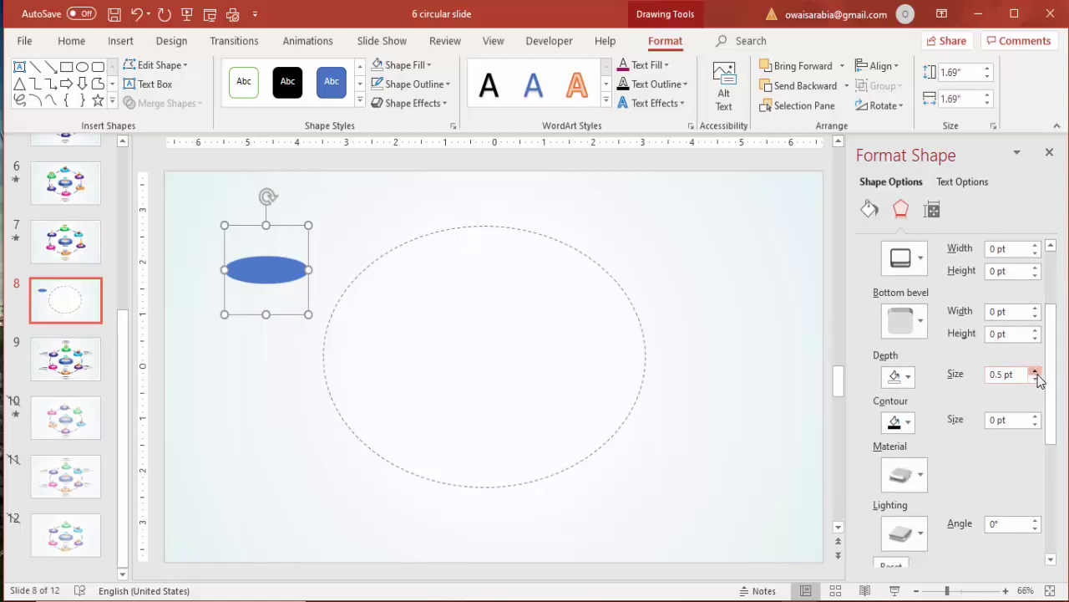
click(1036, 370)
click(1036, 371)
click(1035, 370)
click(1035, 370)
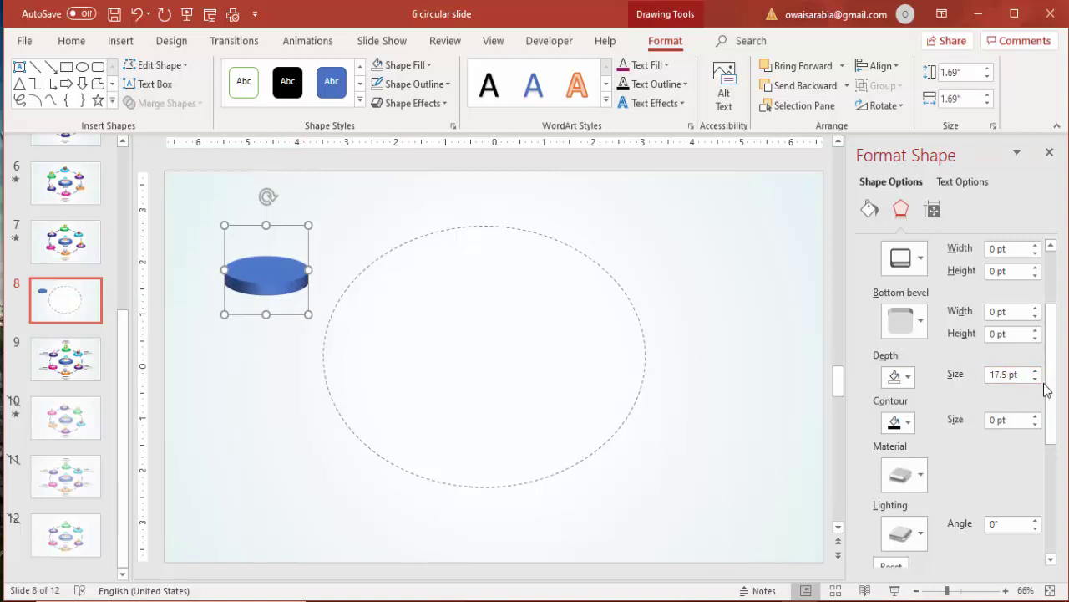
Step: Apply a cool lighting preset and a Standard material finish to the disc
drag(1060, 416, 1058, 448)
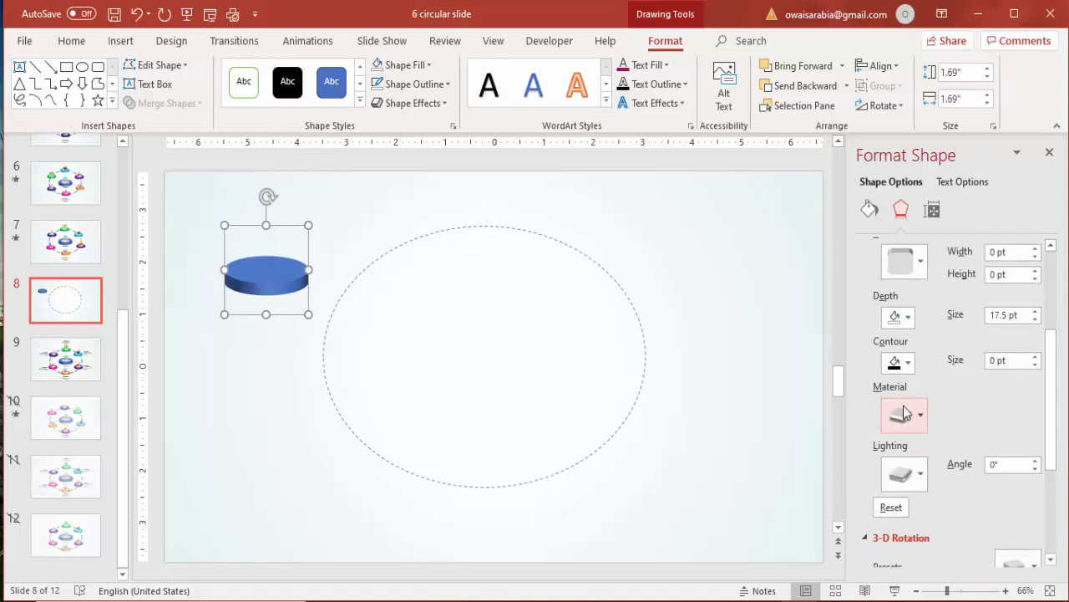
click(915, 470)
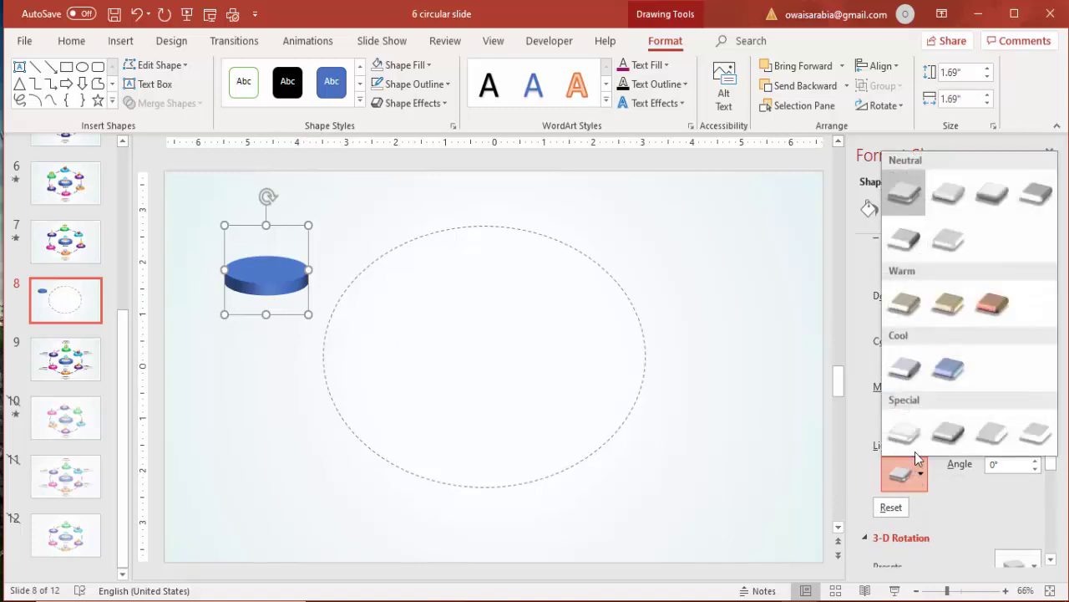
click(910, 373)
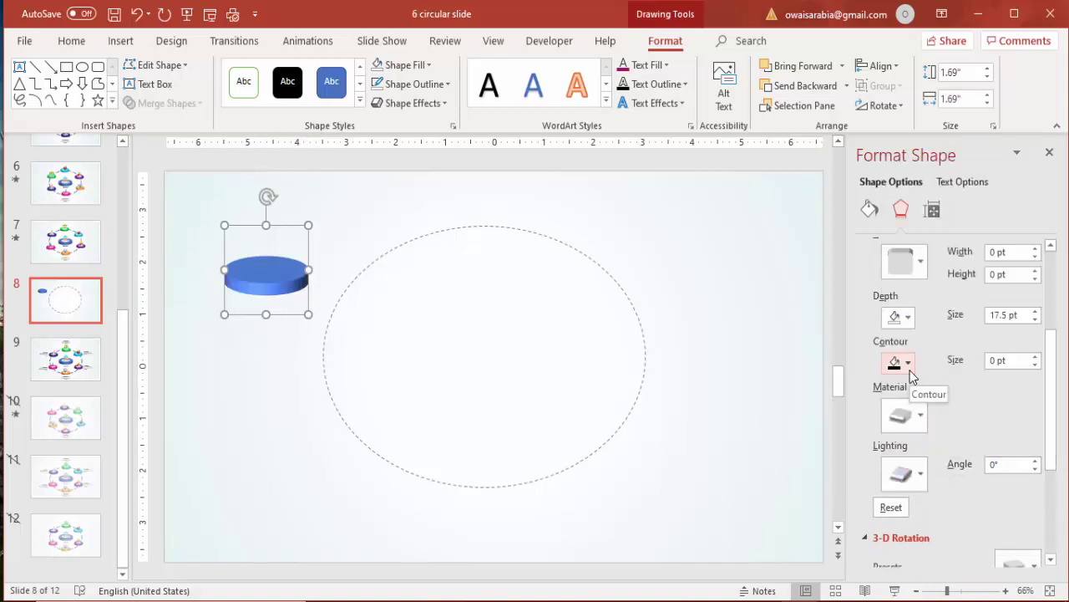
click(906, 416)
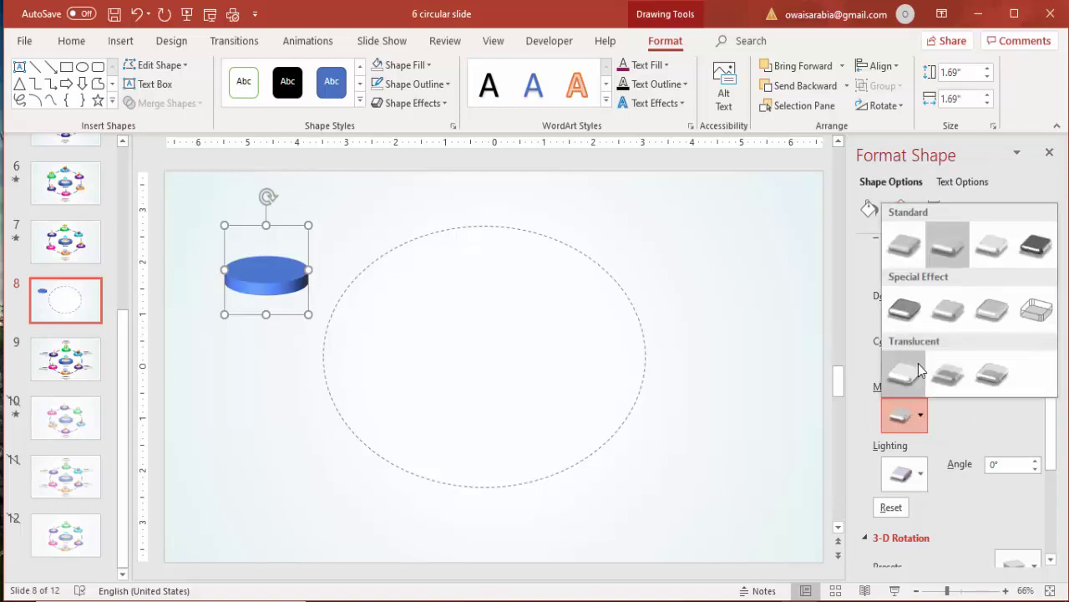
click(953, 308)
click(907, 416)
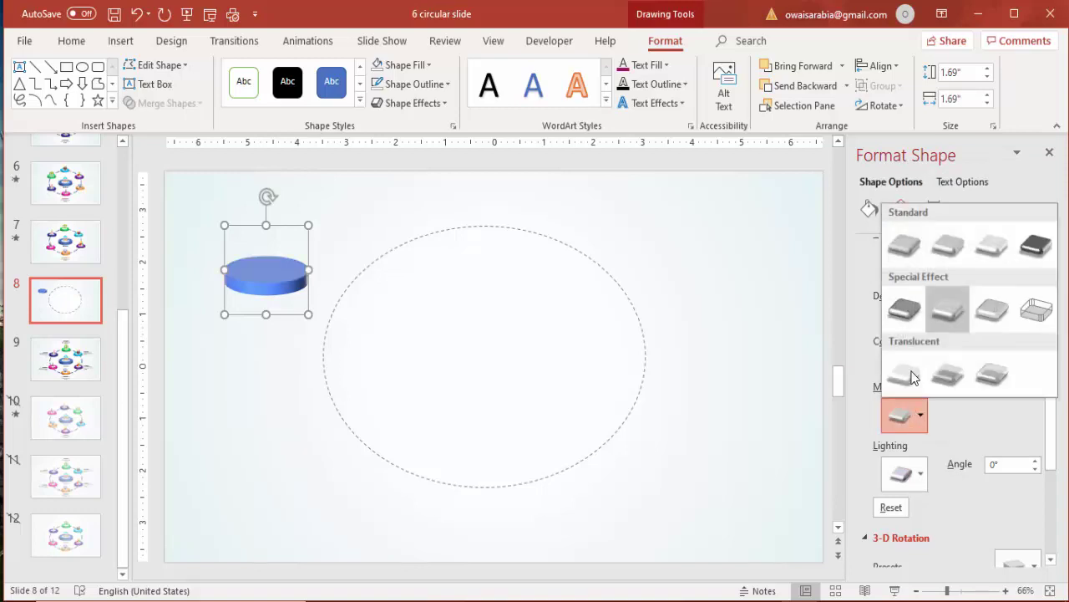
click(899, 312)
click(909, 419)
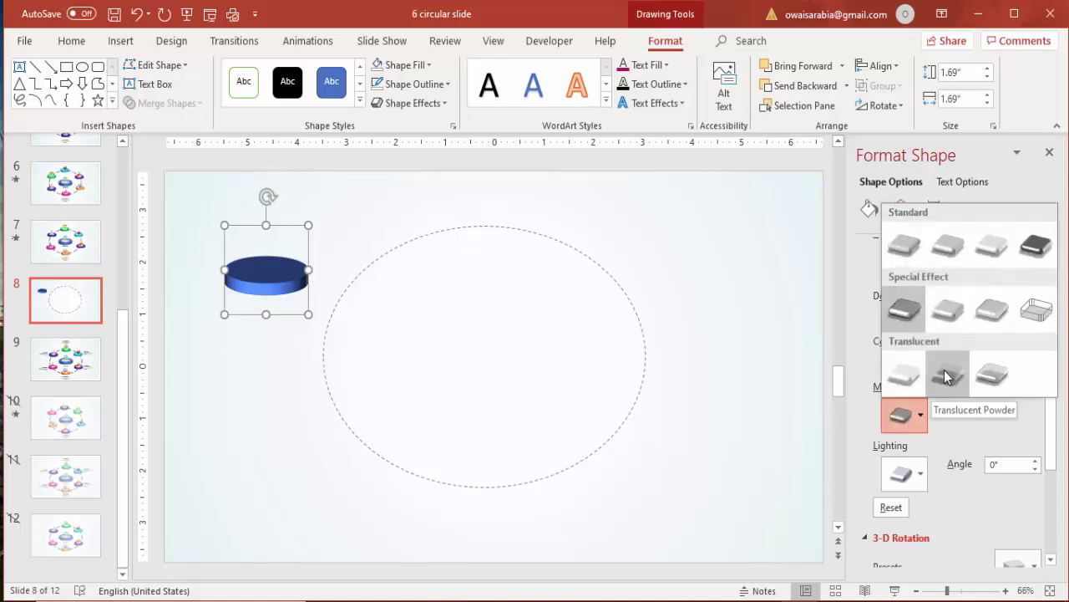
click(952, 256)
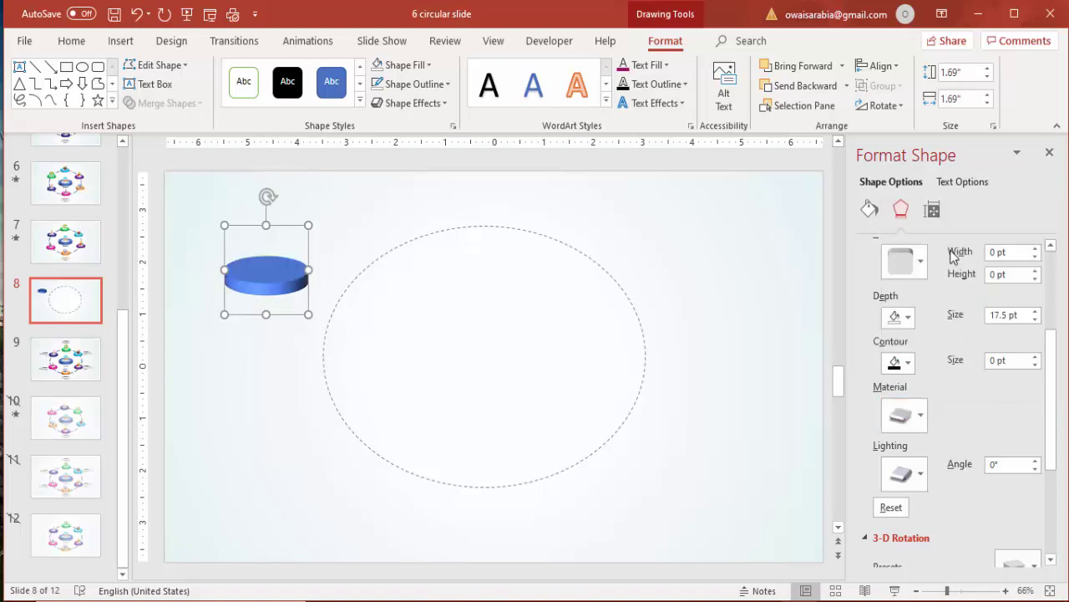
click(907, 416)
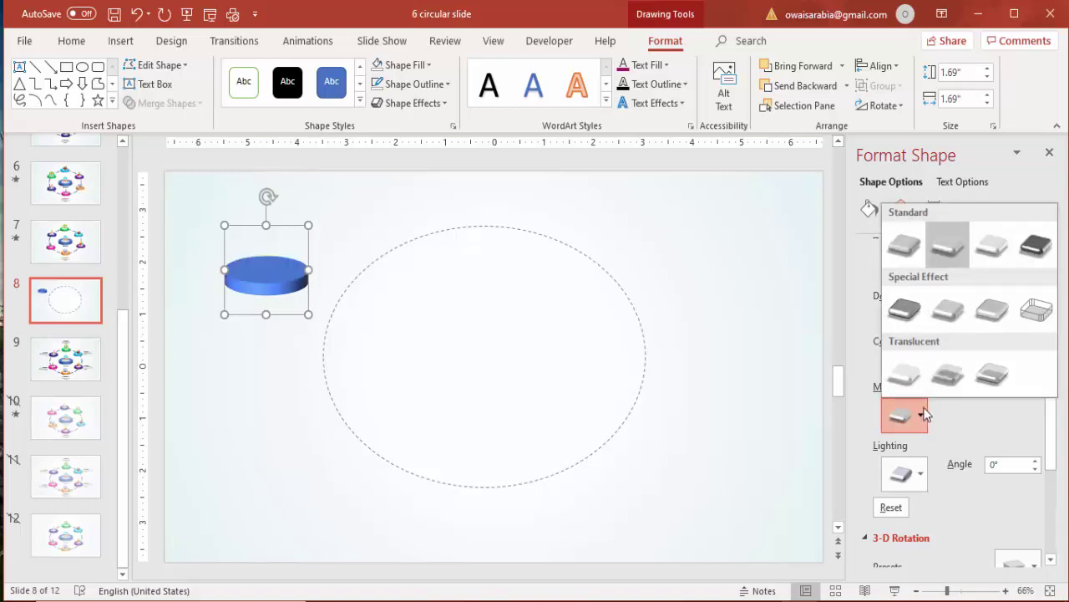
click(914, 249)
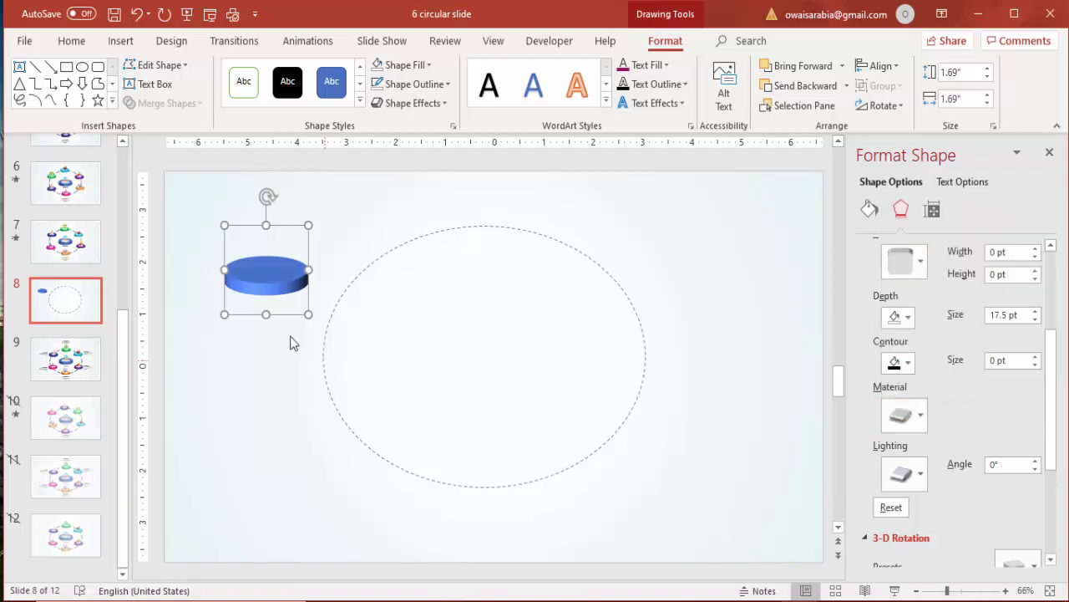
Step: Enlarge the disc to 1.83 by 1.83 inches
drag(310, 314, 314, 321)
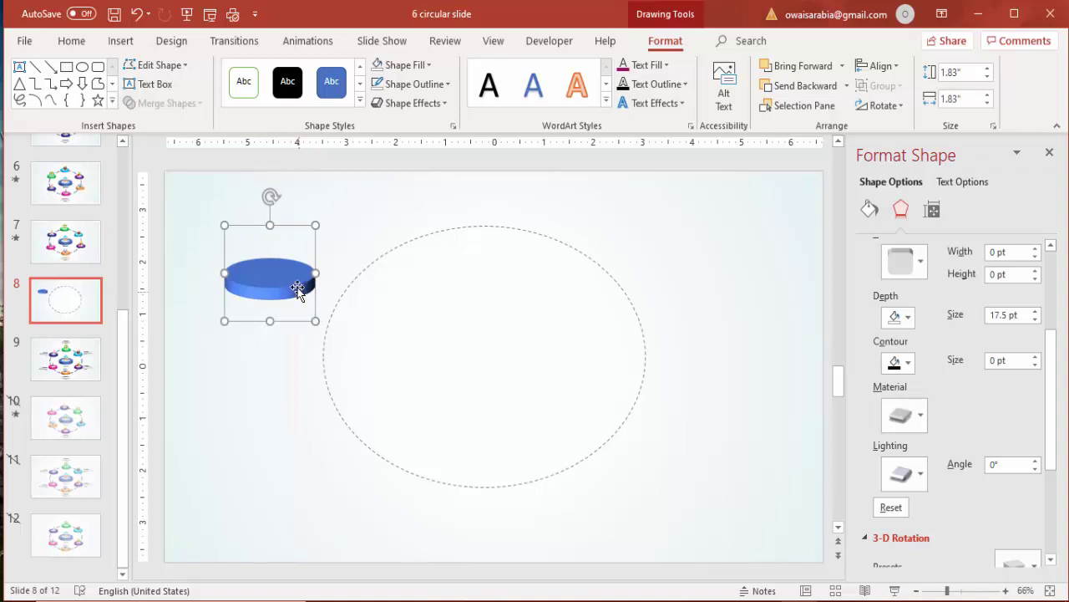
click(349, 246)
click(121, 40)
Step: Draw a small outline-free white circle tilted with Off Axis 1: Top rotation
click(257, 98)
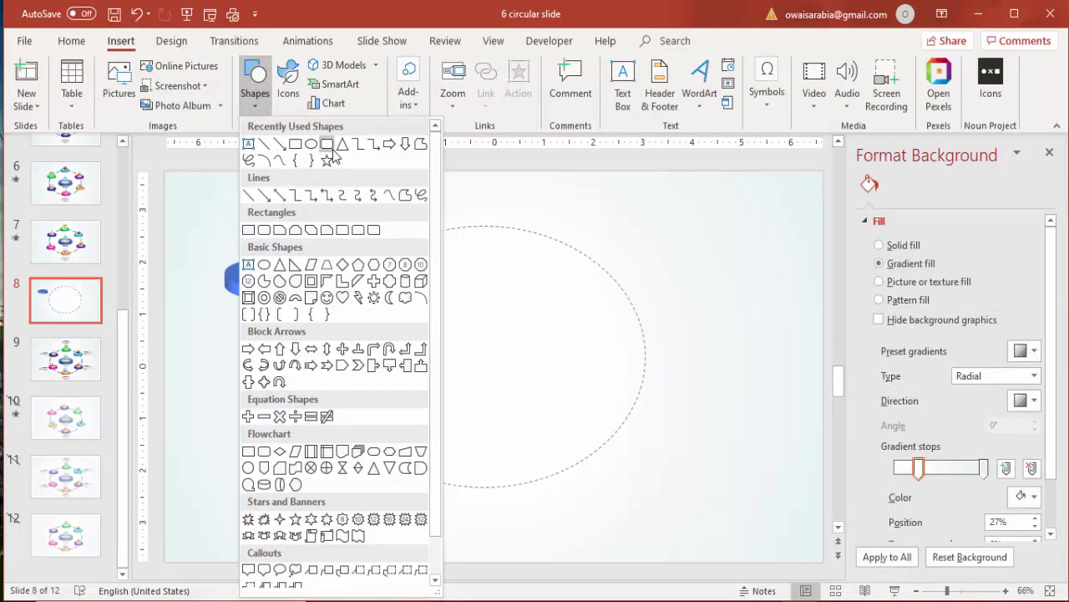
click(320, 145)
drag(332, 203, 380, 254)
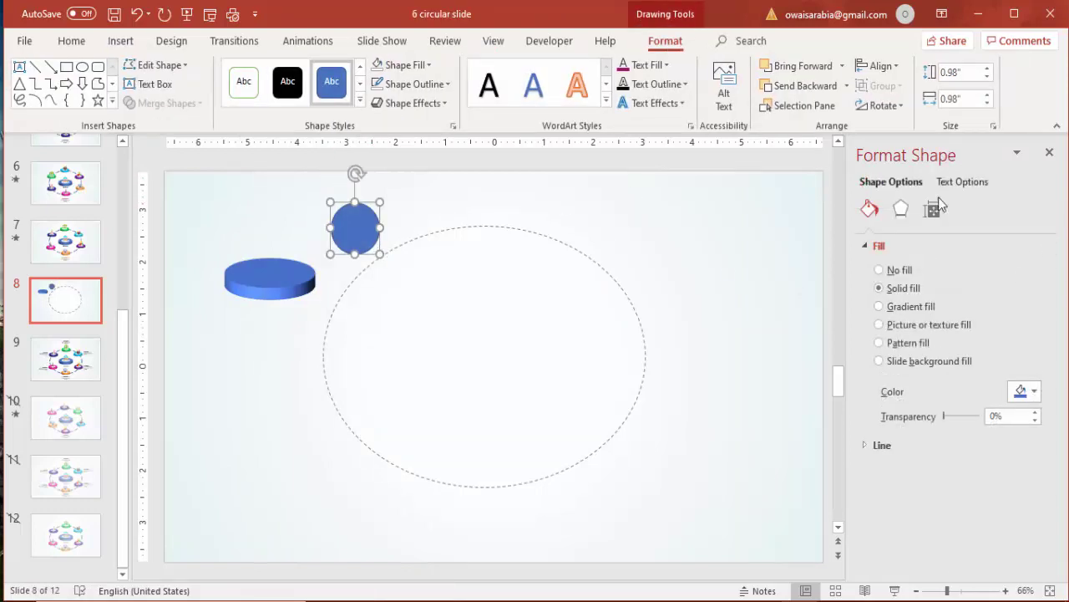
click(415, 84)
click(416, 263)
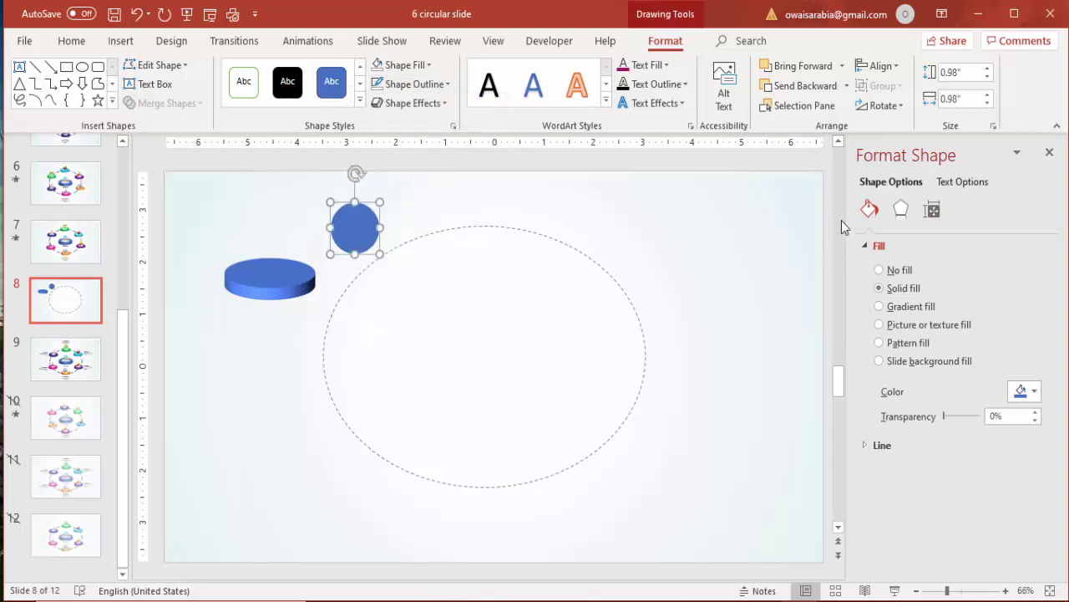
click(902, 210)
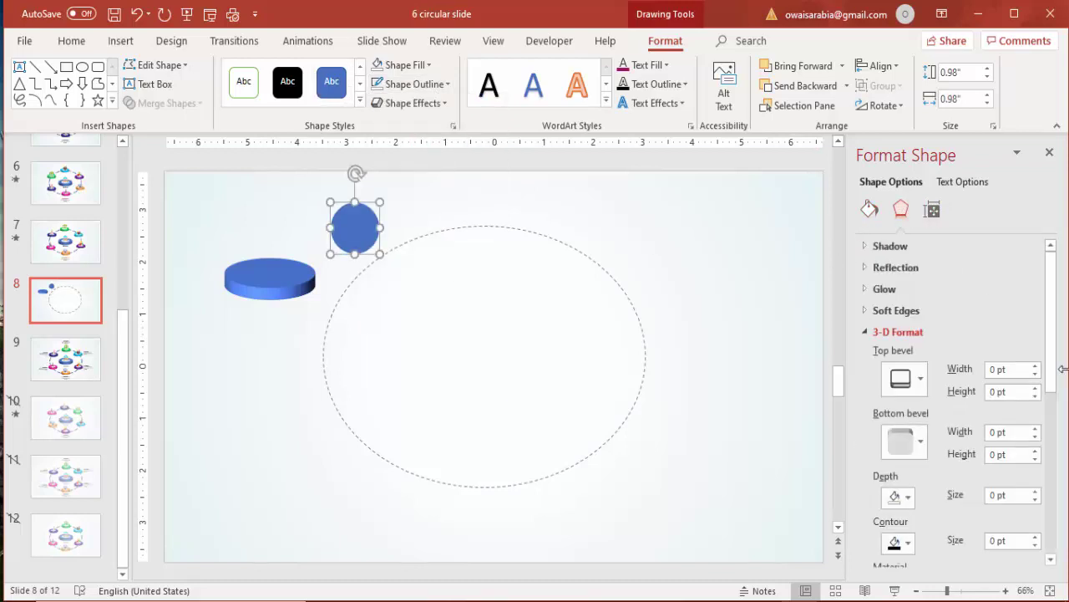
drag(1060, 372, 1036, 523)
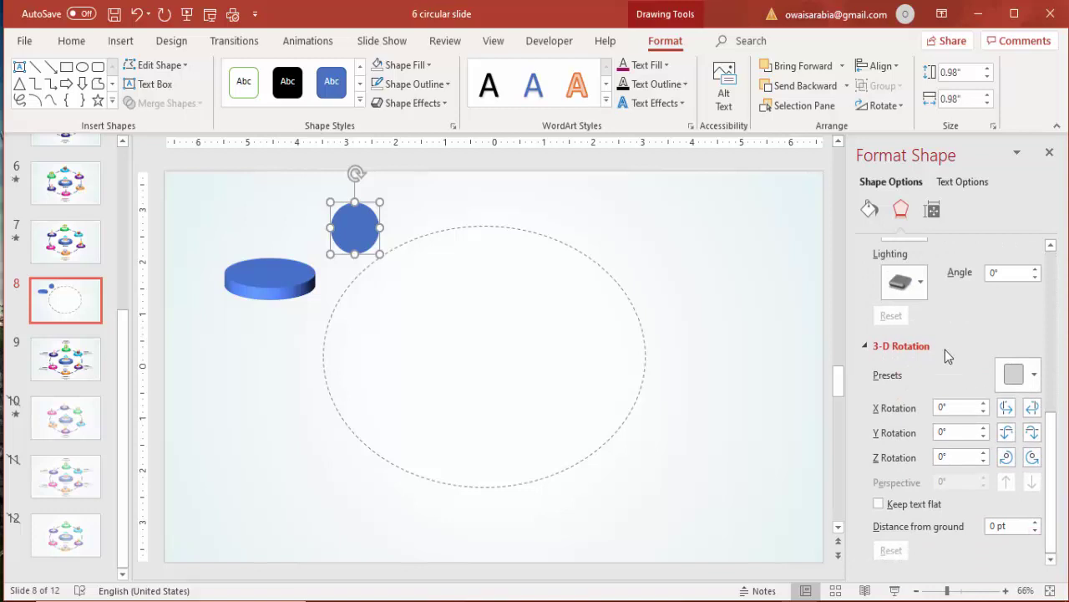
click(1017, 374)
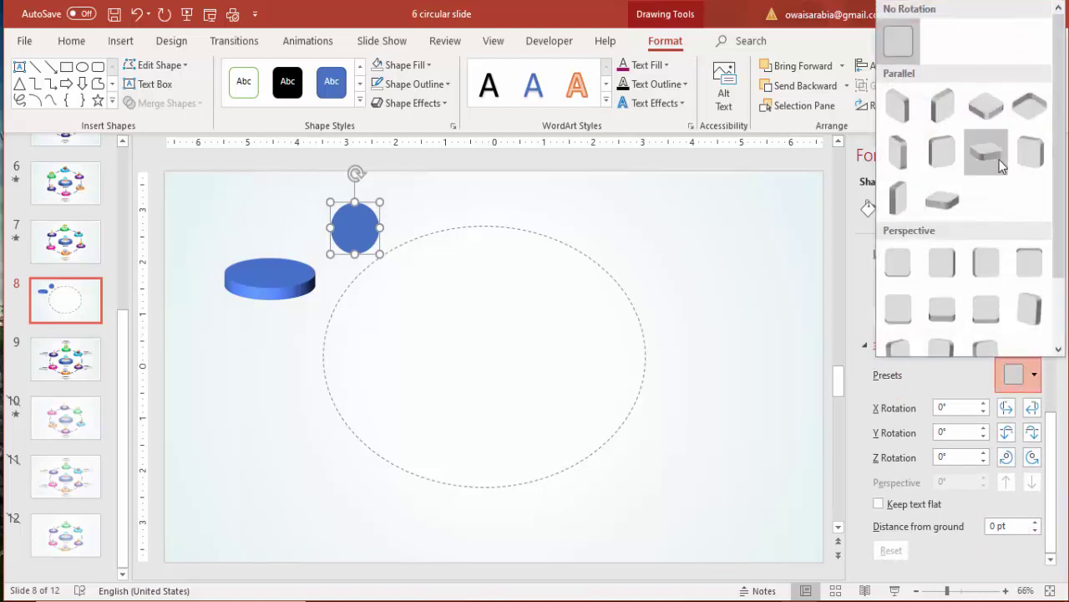
click(1002, 166)
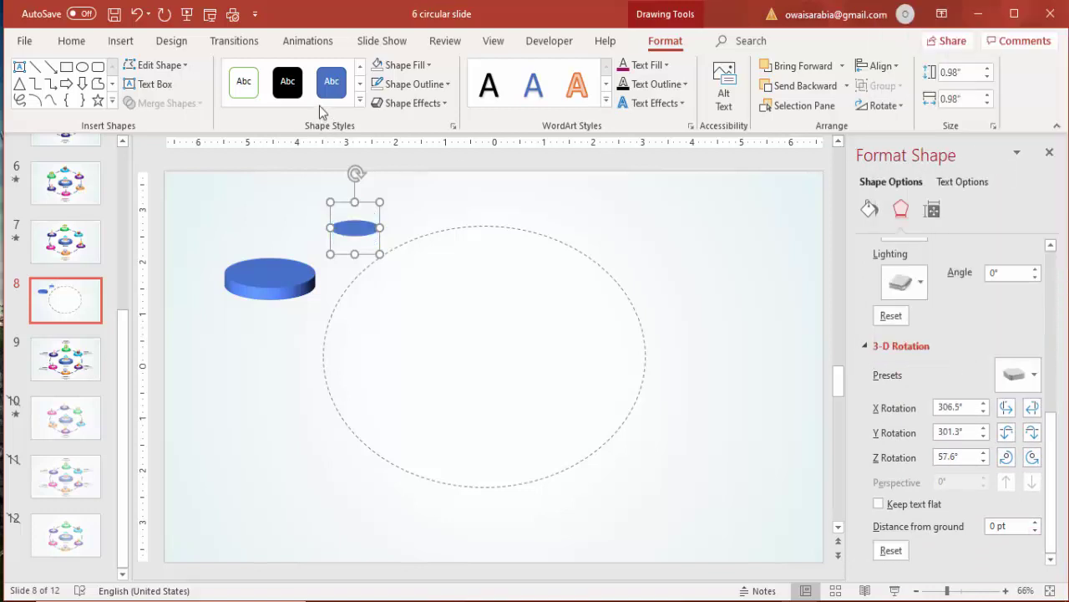
click(418, 67)
click(378, 102)
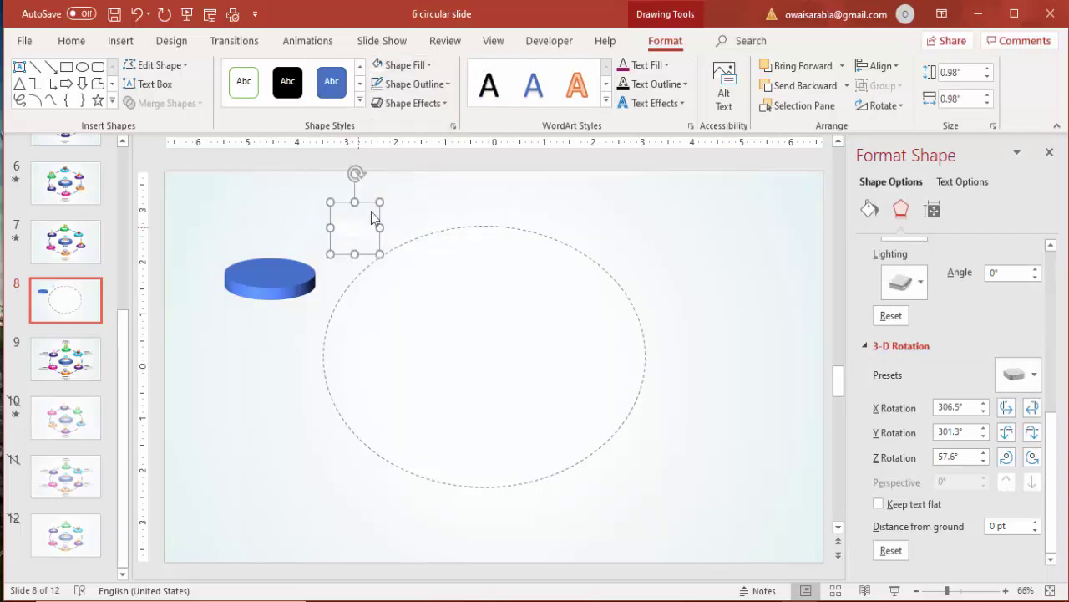
Step: Centre the white circle on the blue disc and group the two with Ctrl+G
drag(361, 227, 274, 270)
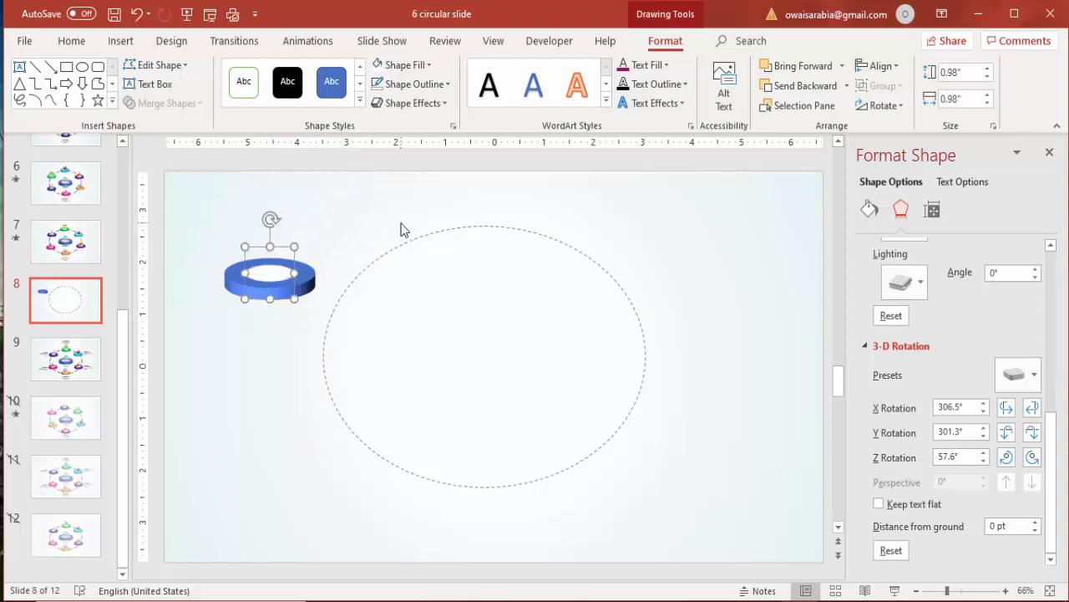
click(353, 224)
drag(348, 216, 204, 332)
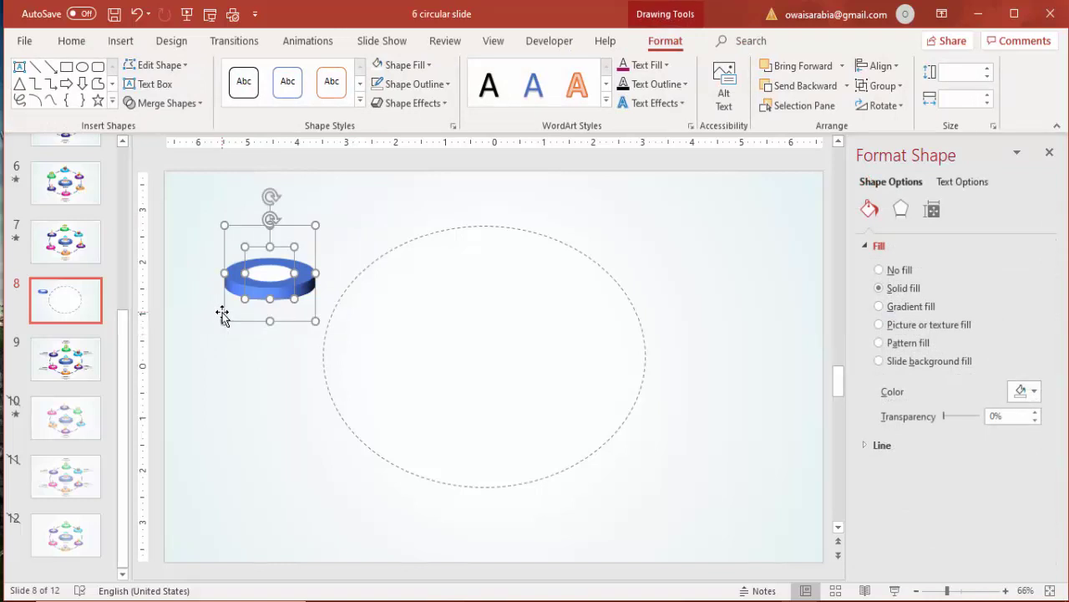
key(ctrl+g)
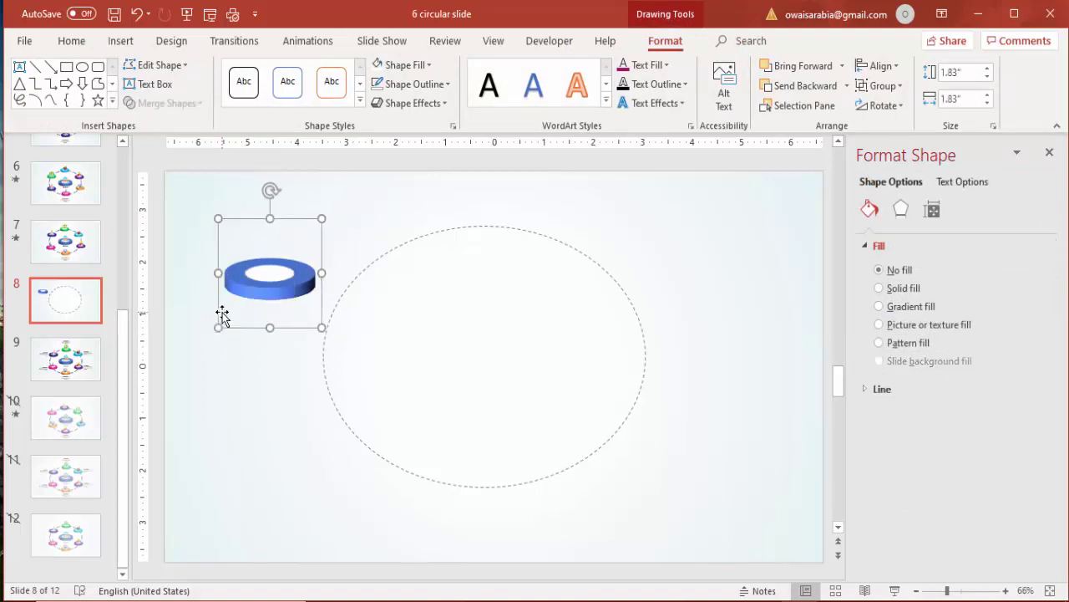
Step: Give the ring an outer shadow with 15 pt distance and 13 pt blur
click(901, 210)
click(959, 247)
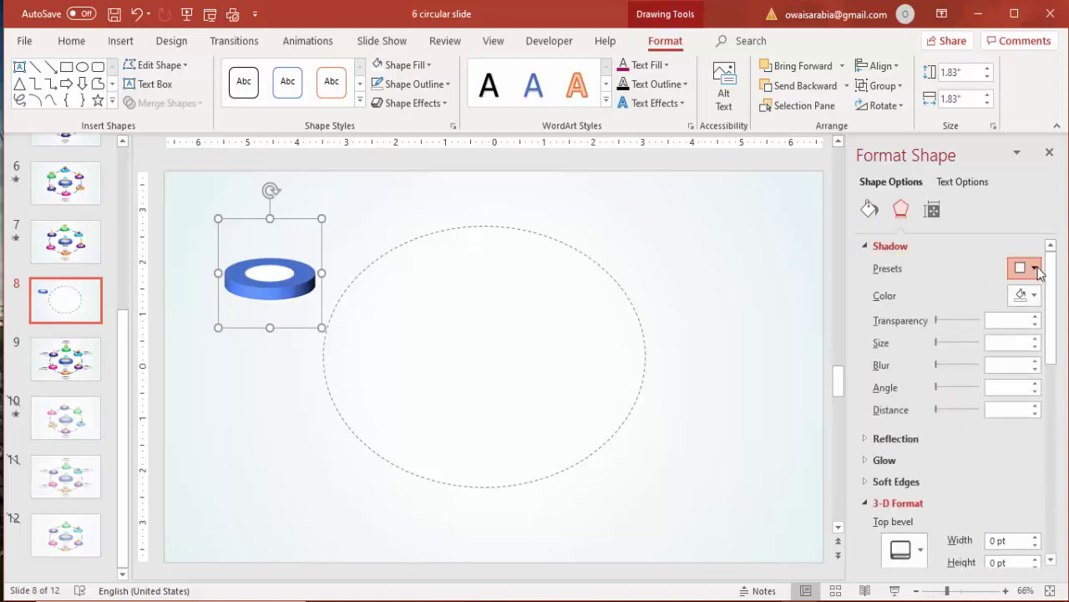
click(1036, 268)
click(1030, 384)
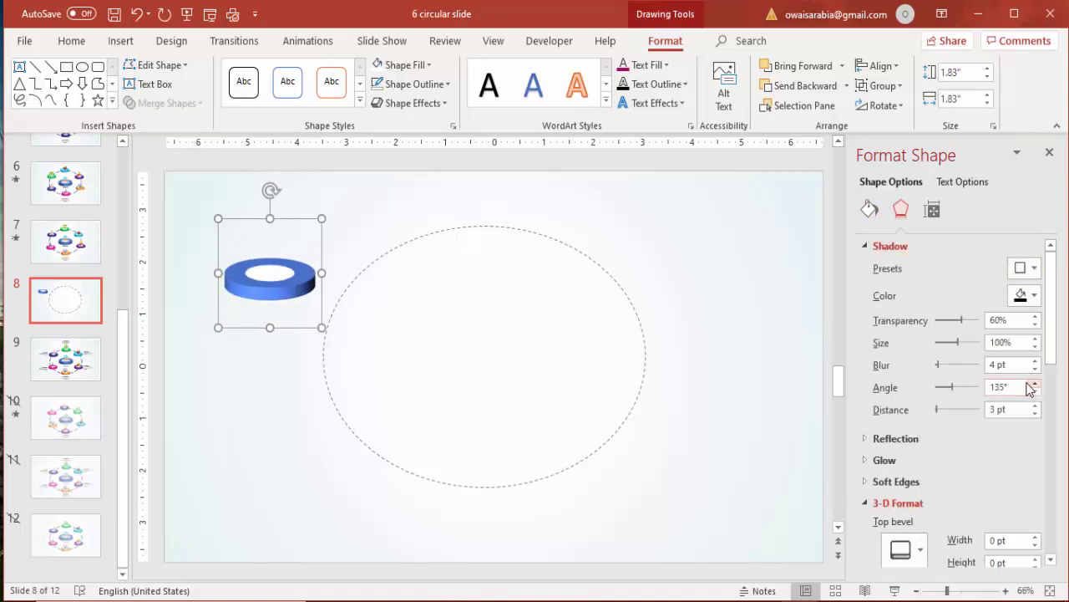
click(1034, 405)
click(1033, 406)
click(1033, 405)
click(1033, 405)
click(1034, 405)
click(1033, 405)
click(1033, 406)
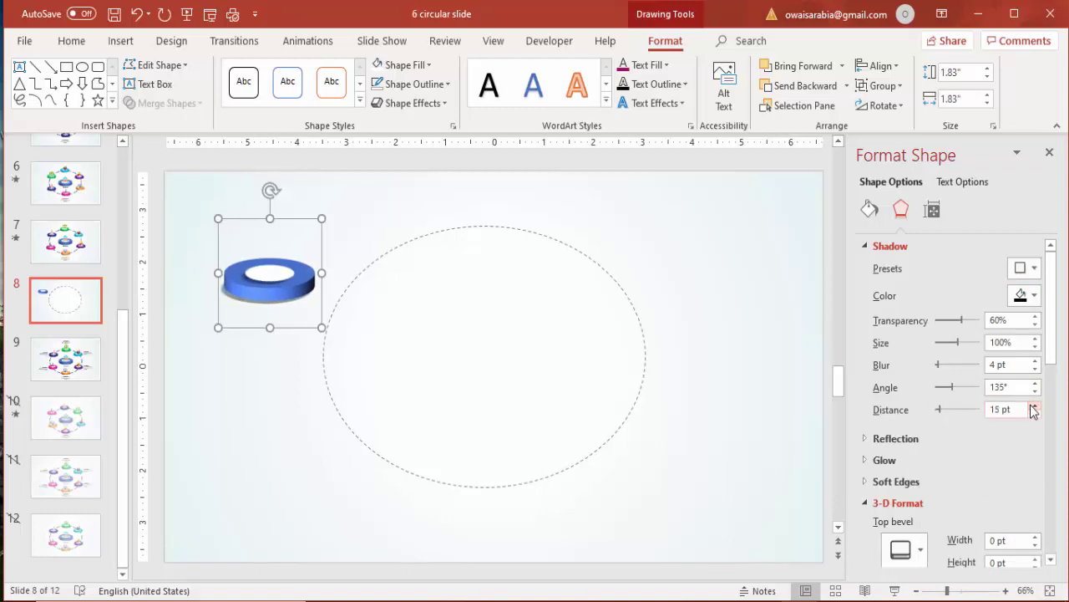
click(1034, 361)
click(1034, 361)
click(1034, 361)
click(1034, 361)
click(1035, 360)
click(1034, 361)
click(1034, 361)
click(1034, 361)
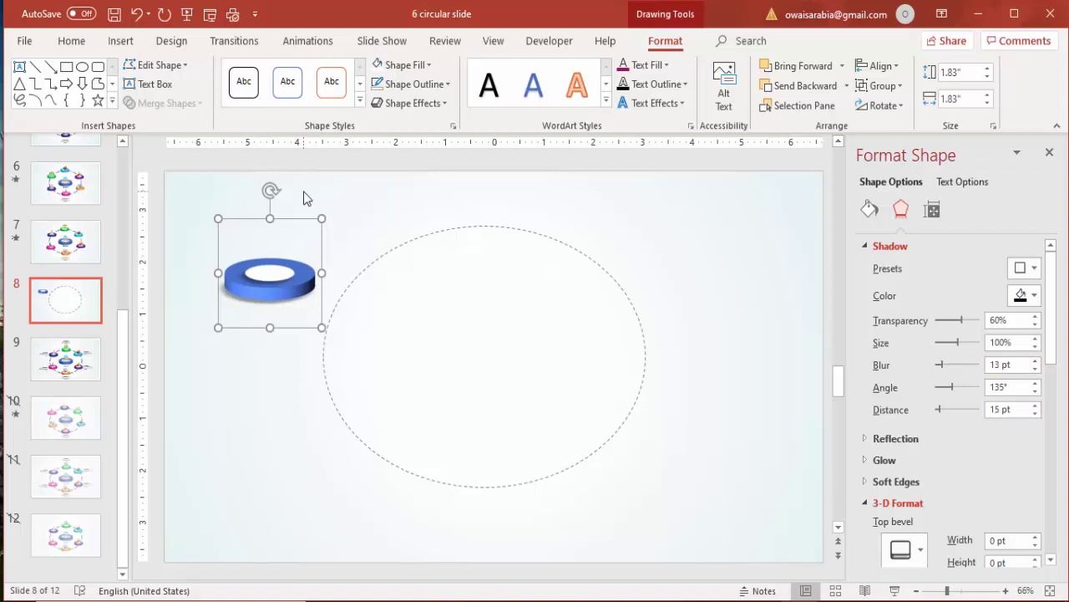
Step: Set the ring's white centre to No Shadow
click(276, 276)
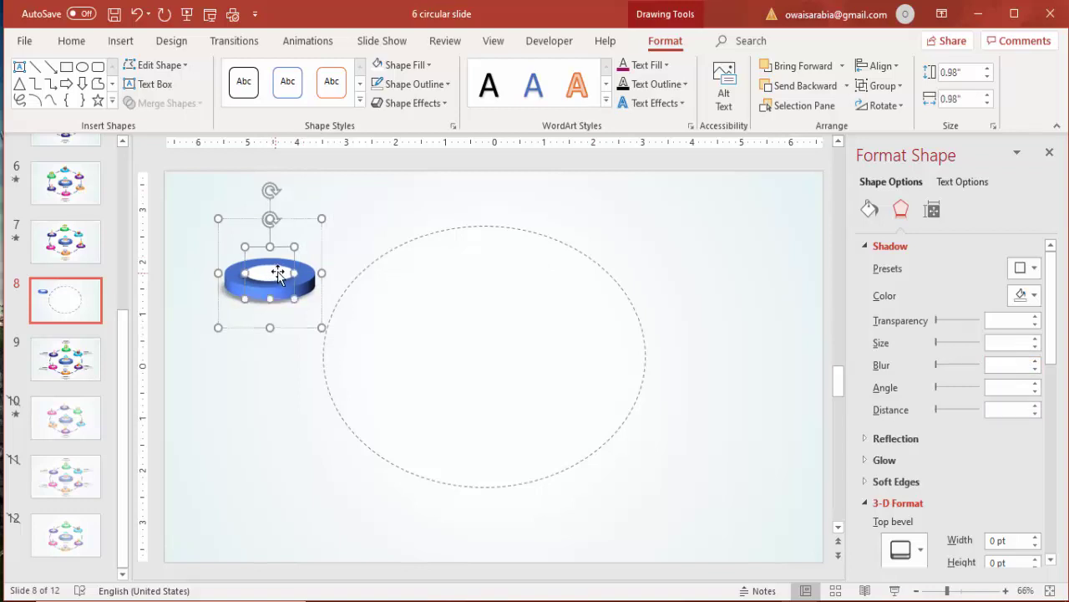
click(1026, 268)
click(936, 316)
click(348, 236)
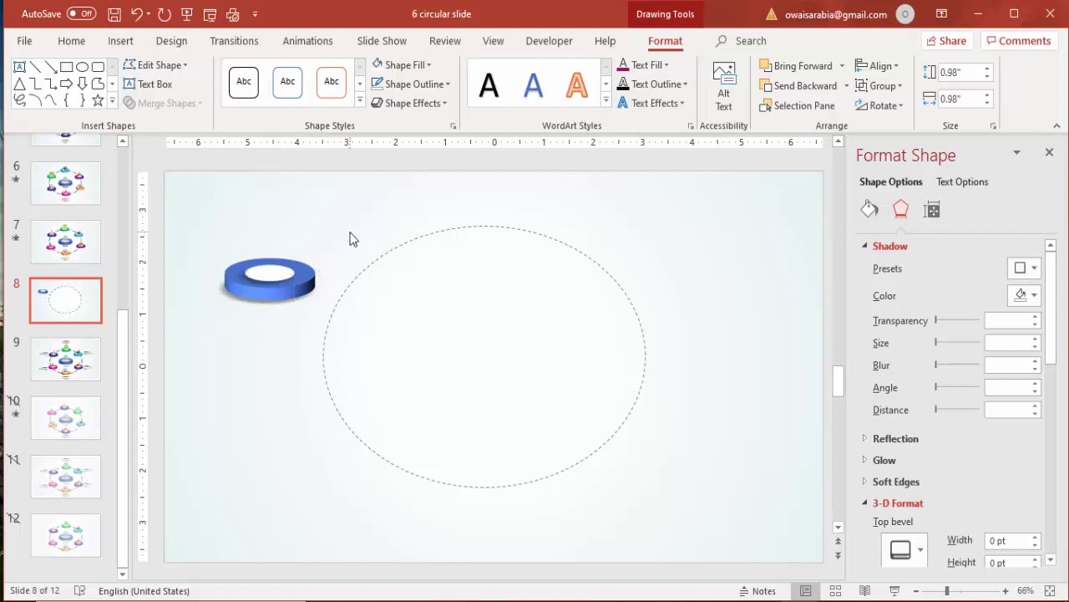
Step: Move the ring to the dashed circle's top, duplicate it, and spread copies around the circle
click(292, 274)
drag(309, 285, 359, 241)
key(ctrl+d)
click(658, 345)
mouse_move(655, 317)
mouse_down()
mouse_move(644, 310)
mouse_move(646, 334)
mouse_up()
drag(522, 480, 645, 435)
drag(349, 357, 354, 315)
Step: Nudge the lower-right and left rings, then delete the extra ring
click(669, 308)
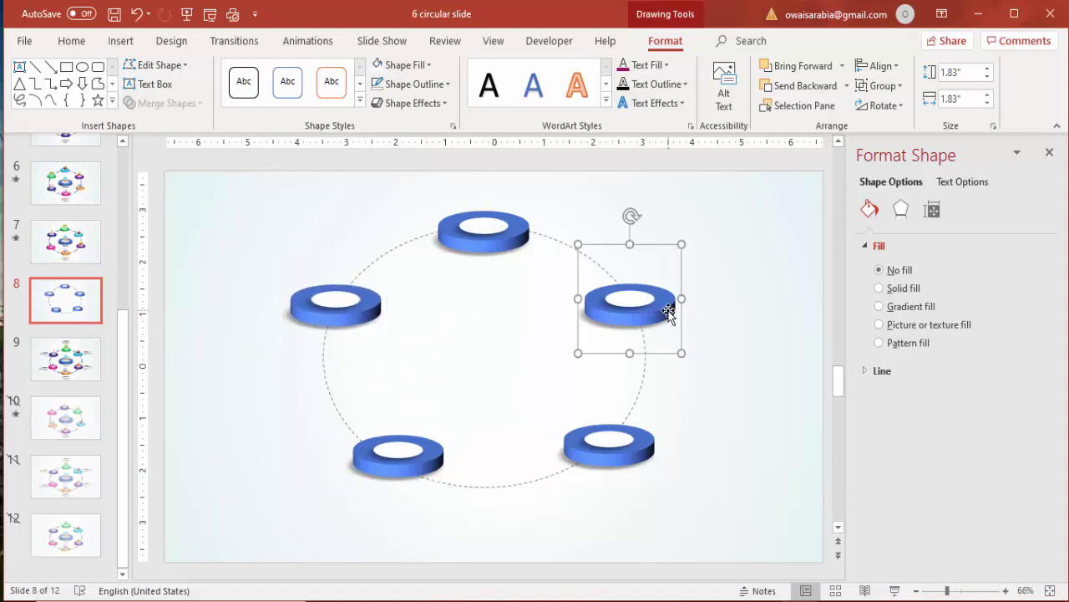
click(632, 457)
drag(632, 458, 627, 458)
drag(344, 320, 332, 339)
key(Delete)
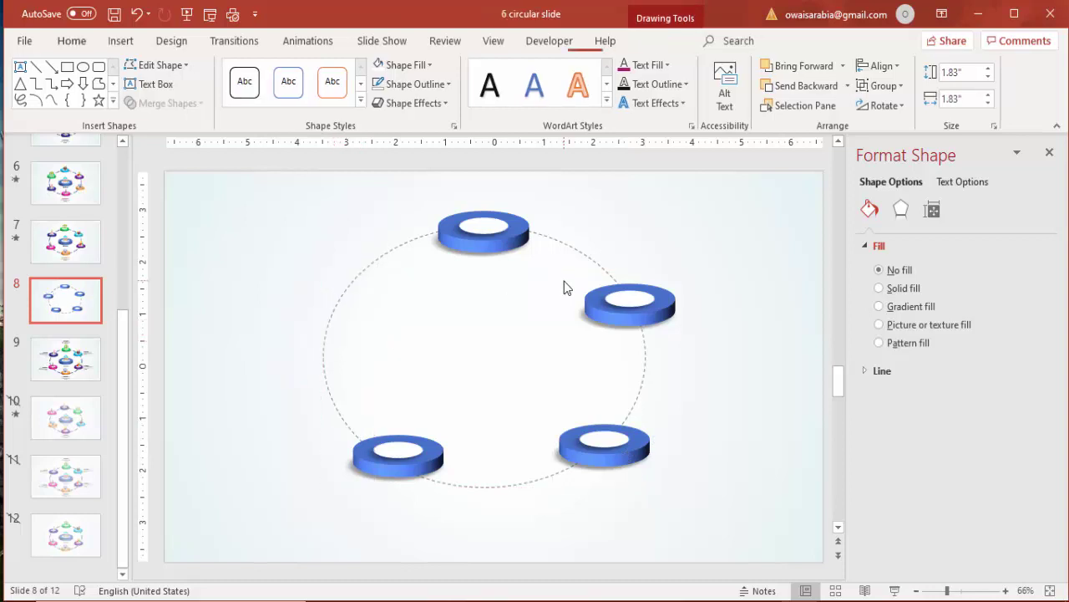
Step: Place the four rings at the circle's top, bottom, left and right, left and right level
drag(419, 466, 359, 352)
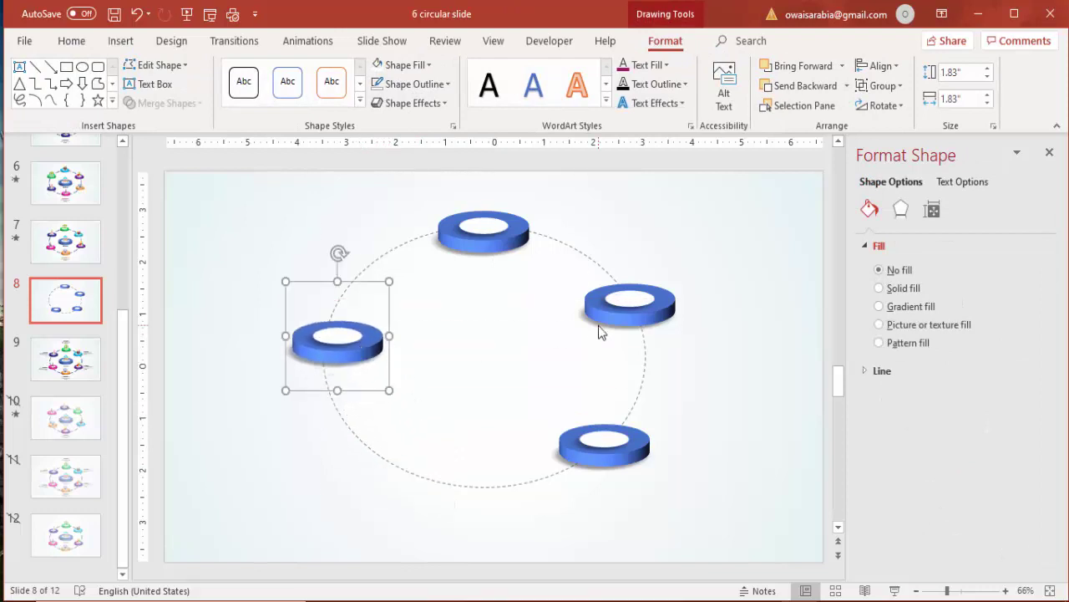
drag(639, 318, 652, 352)
drag(625, 451, 511, 504)
drag(495, 240, 507, 230)
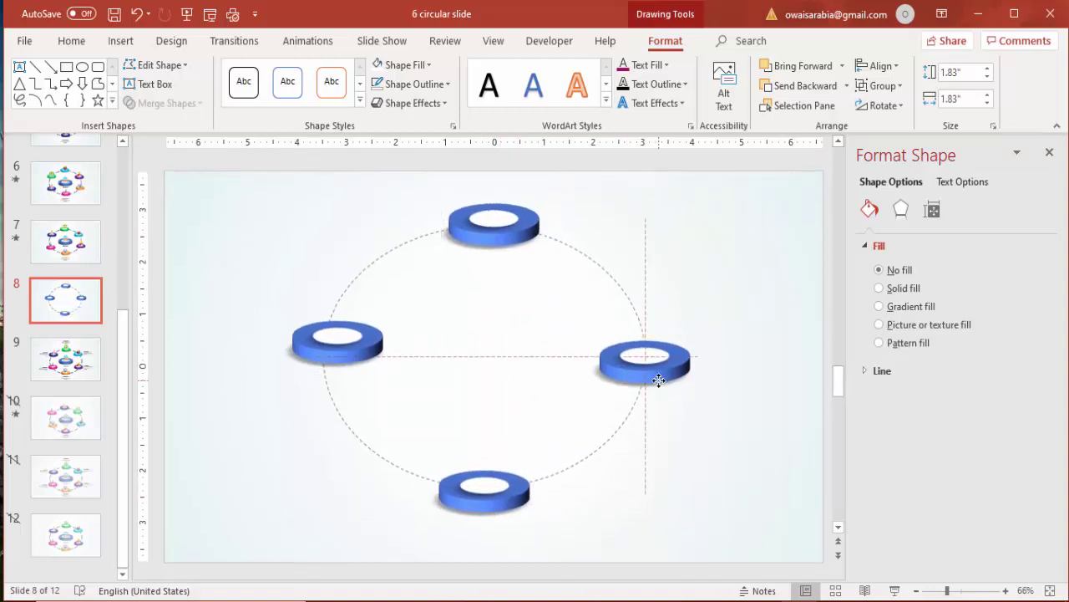
click(659, 377)
drag(365, 355, 351, 372)
click(705, 436)
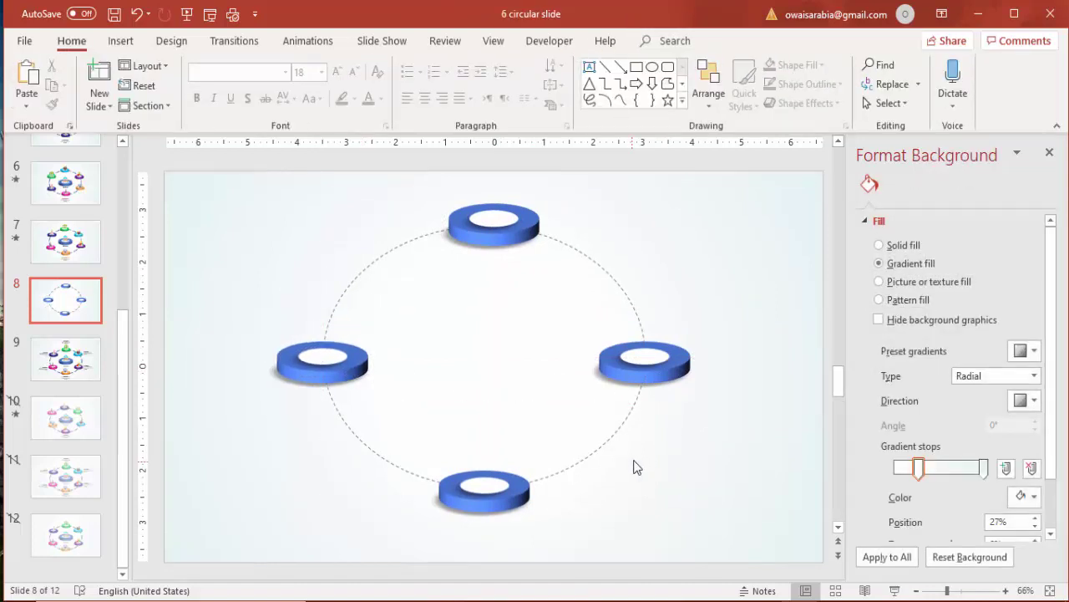
Step: Insert the gift, medal, podium and balloons icons from the Celebration icon category
click(120, 41)
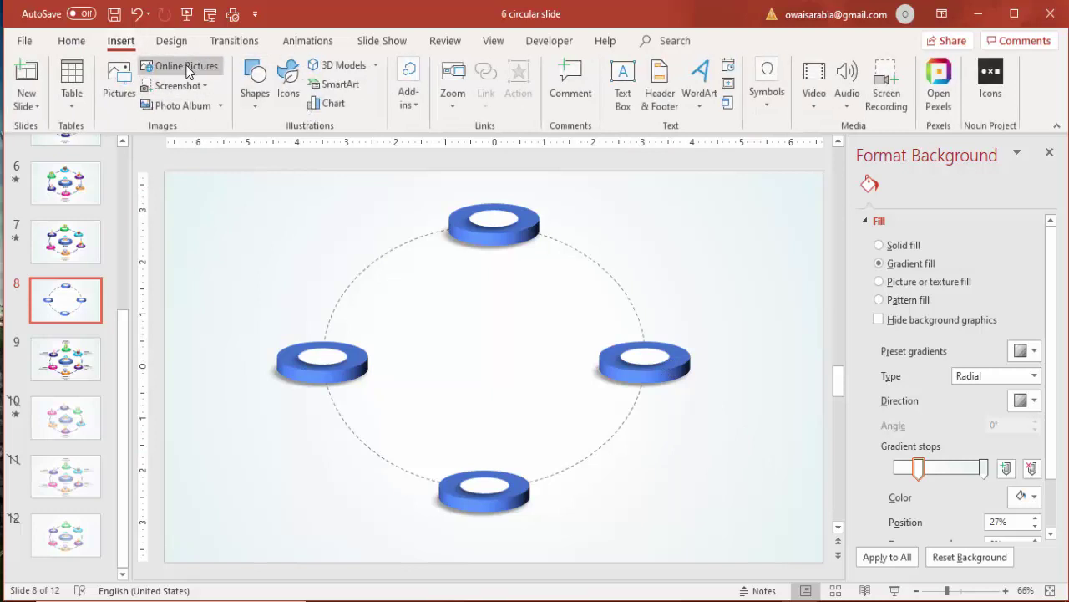
click(288, 85)
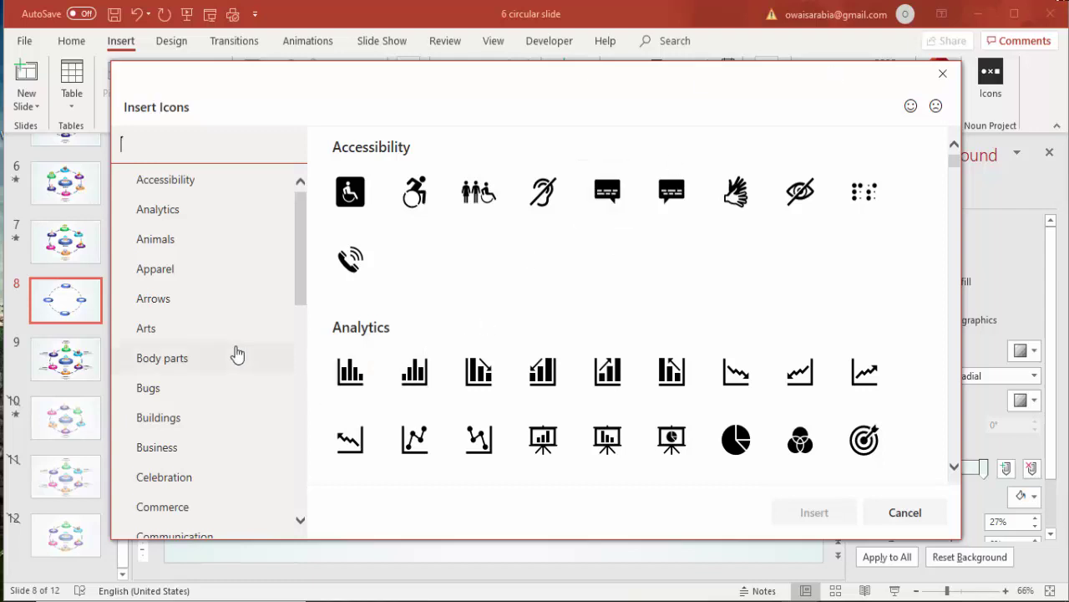
scroll(237, 406, down, 2)
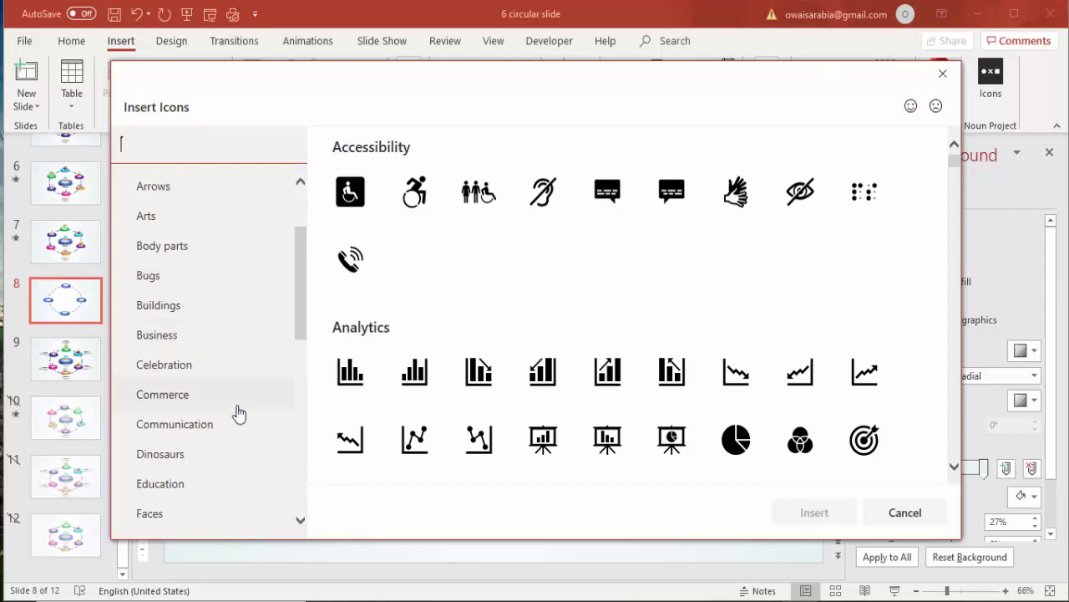
click(208, 376)
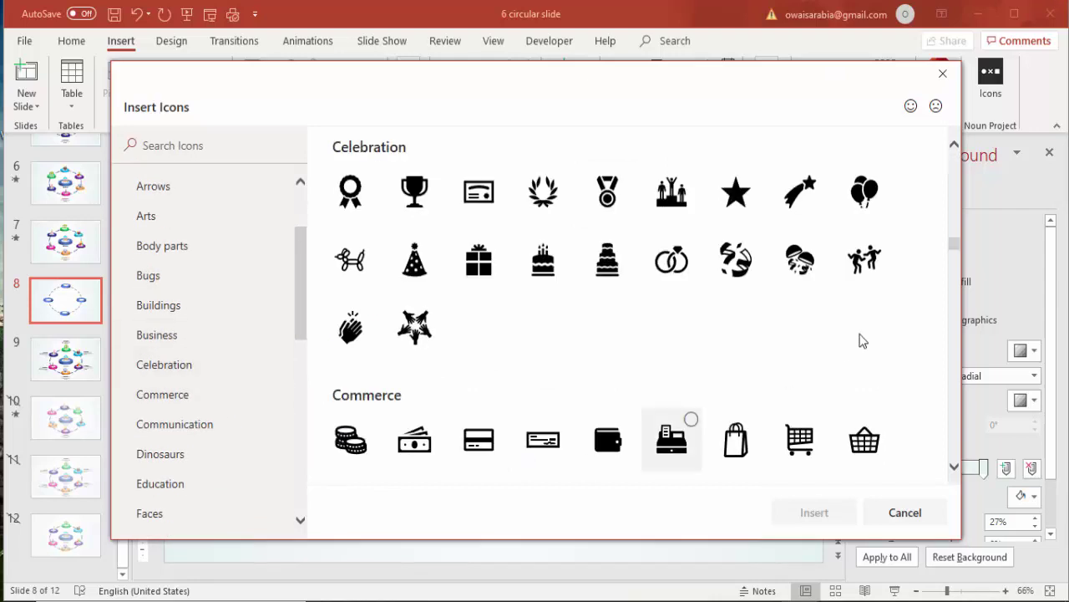
click(480, 259)
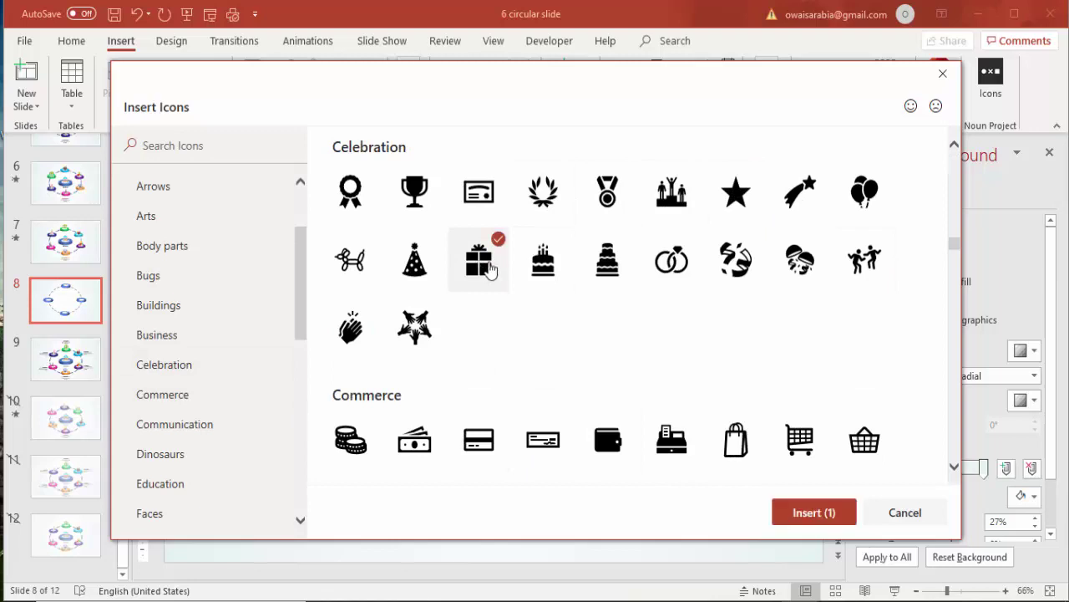
click(608, 196)
click(676, 196)
click(863, 197)
click(808, 512)
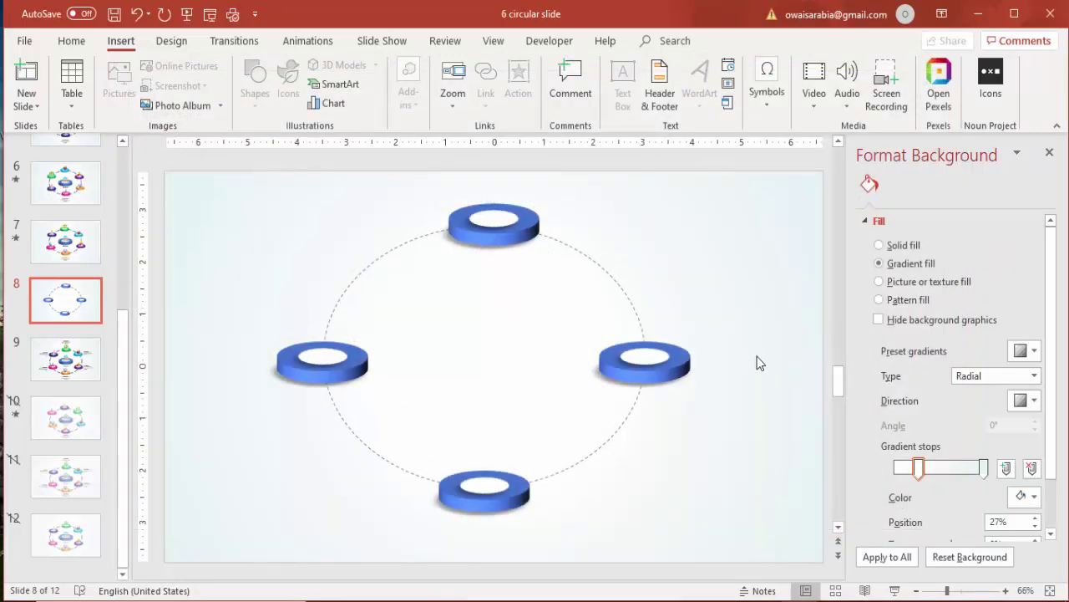